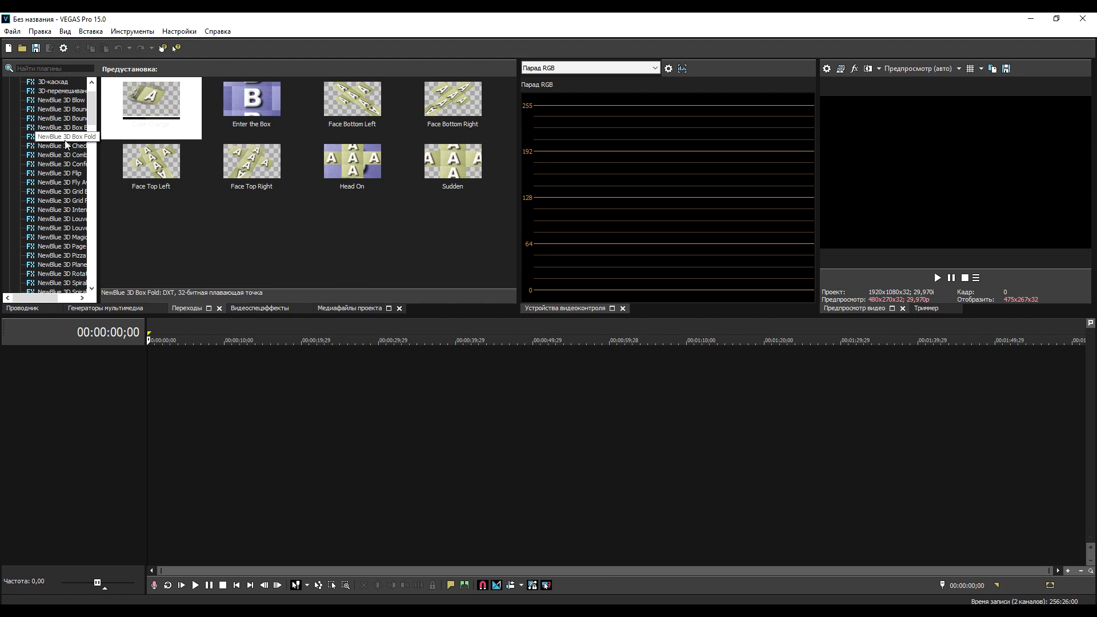
Apply the NewBlue 3D Confetti presets Blow North to the start and Blow North East to the end of the Comp 1 clip.
{"action": "left_click", "coordinate": [65, 154]}
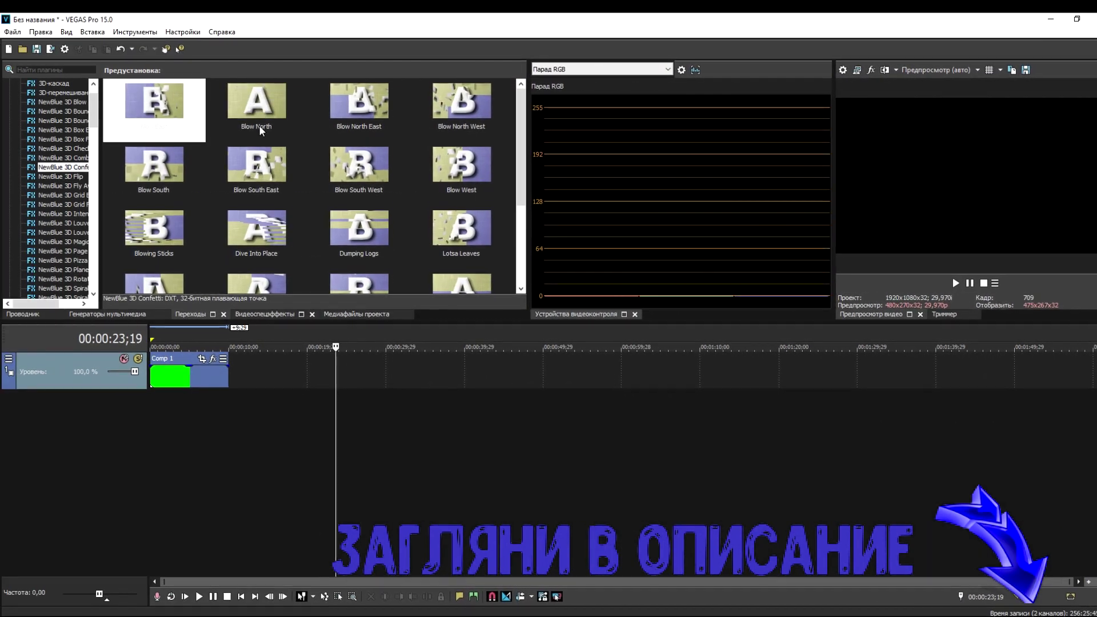
{"action": "left_click_drag", "start_coordinate": [259, 130], "coordinate": [154, 381]}
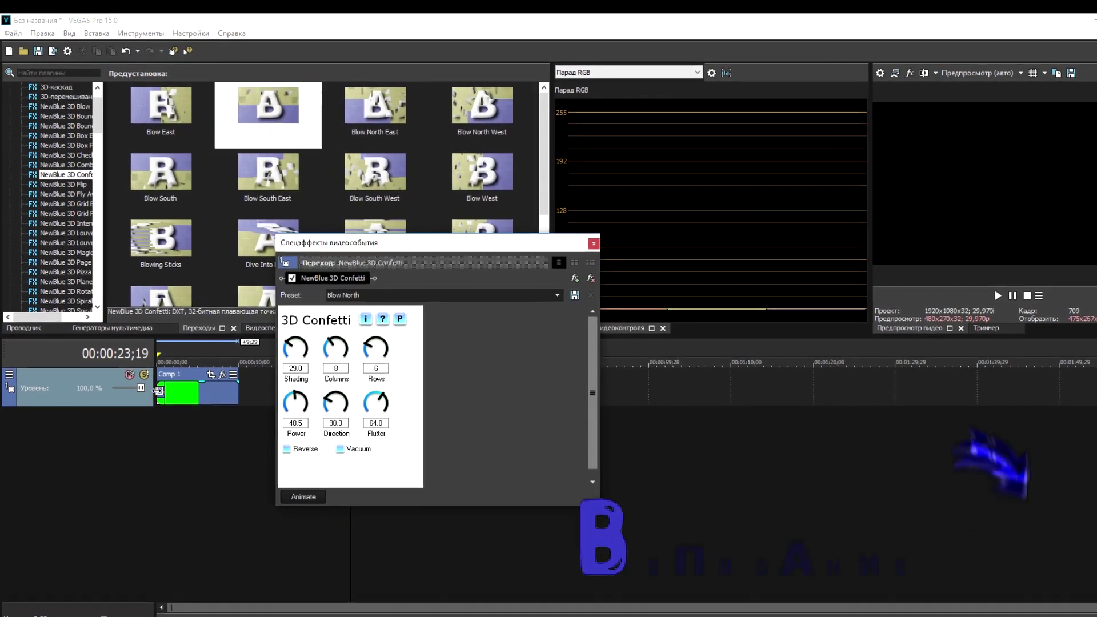
{"action": "left_click", "coordinate": [608, 250]}
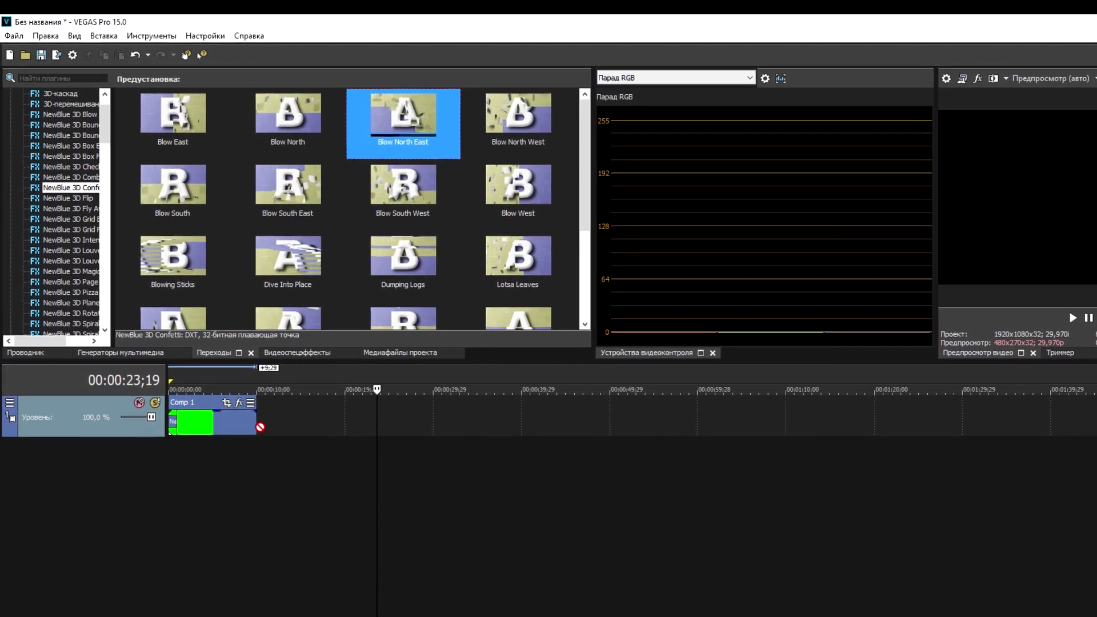
{"action": "left_click_drag", "start_coordinate": [258, 429], "coordinate": [259, 429]}
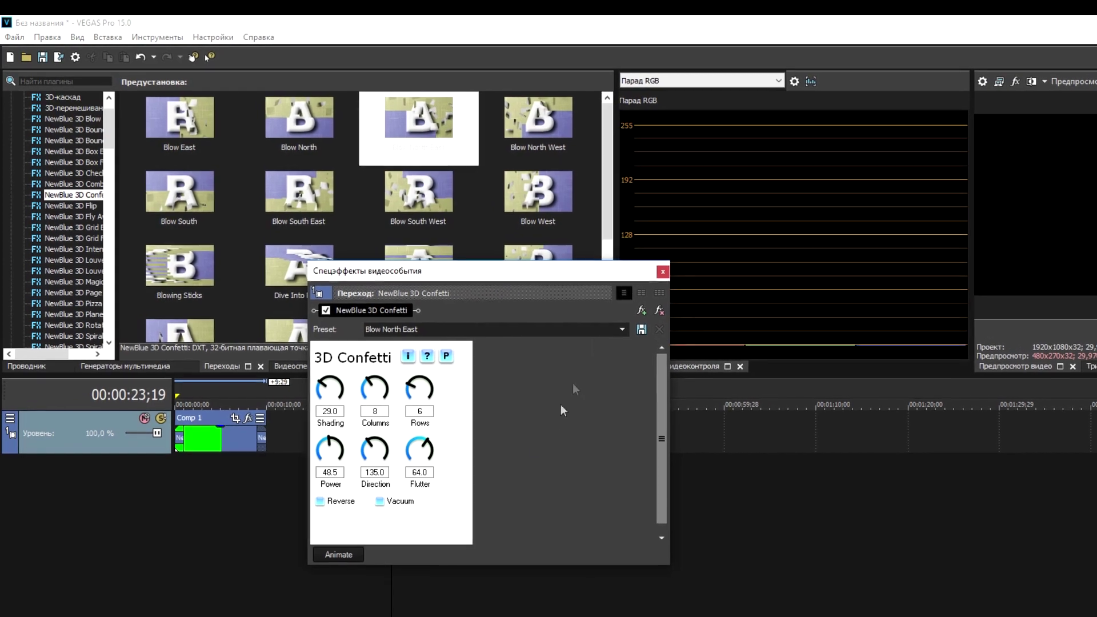
{"action": "left_click", "coordinate": [677, 277]}
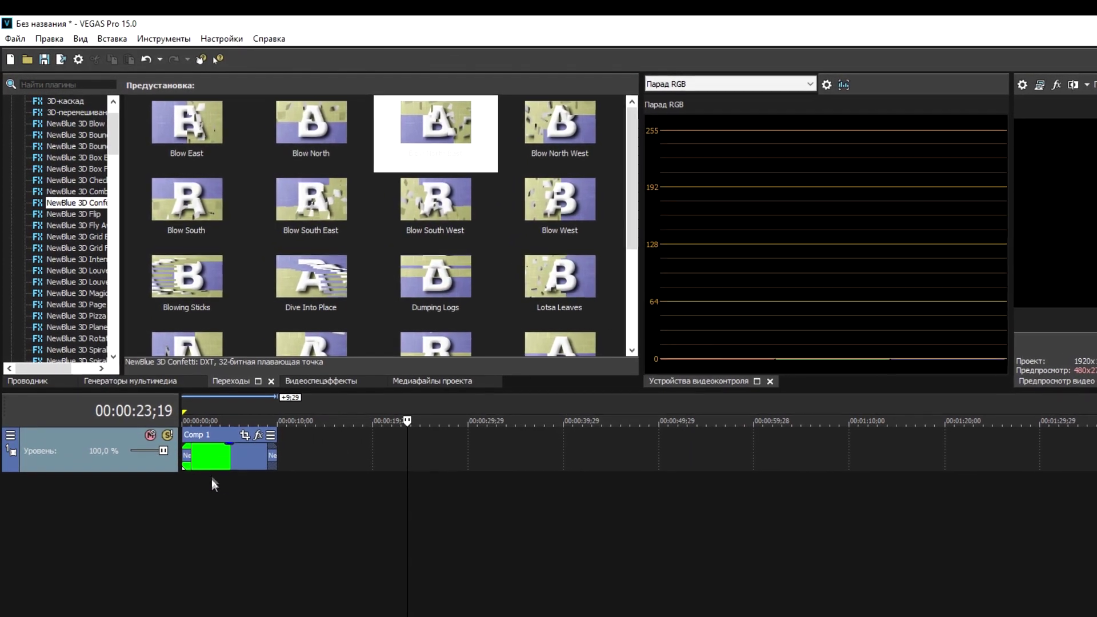
Split the Comp 1 clip at 00:00:04;20 and apply the 3D Confetti preset Blow West at the cut.
{"action": "left_click", "coordinate": [222, 445]}
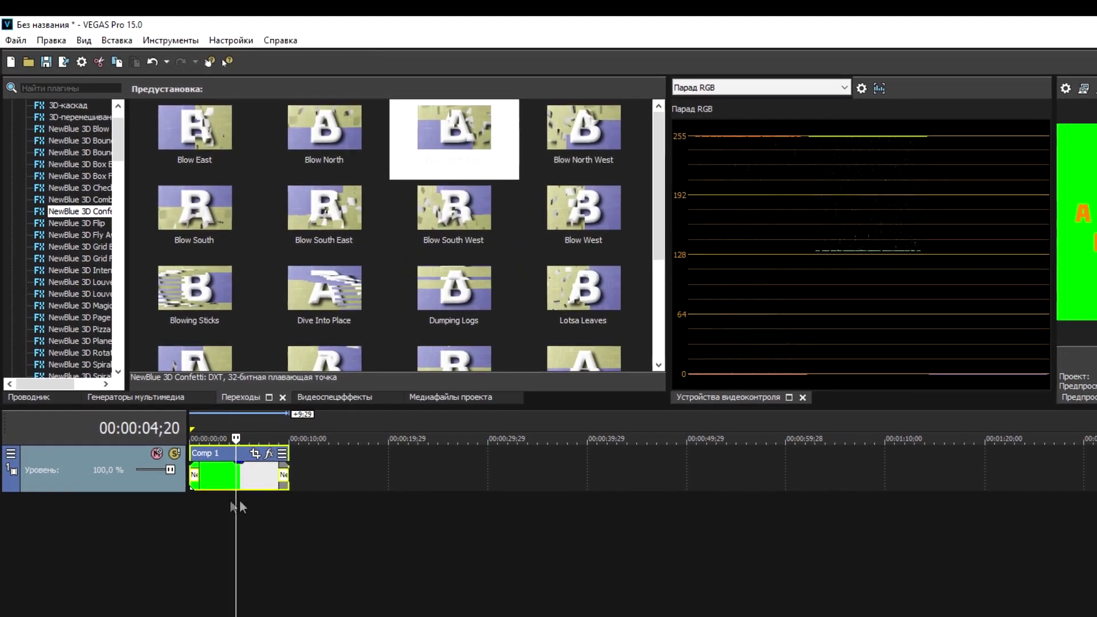
{"action": "key", "text": "s"}
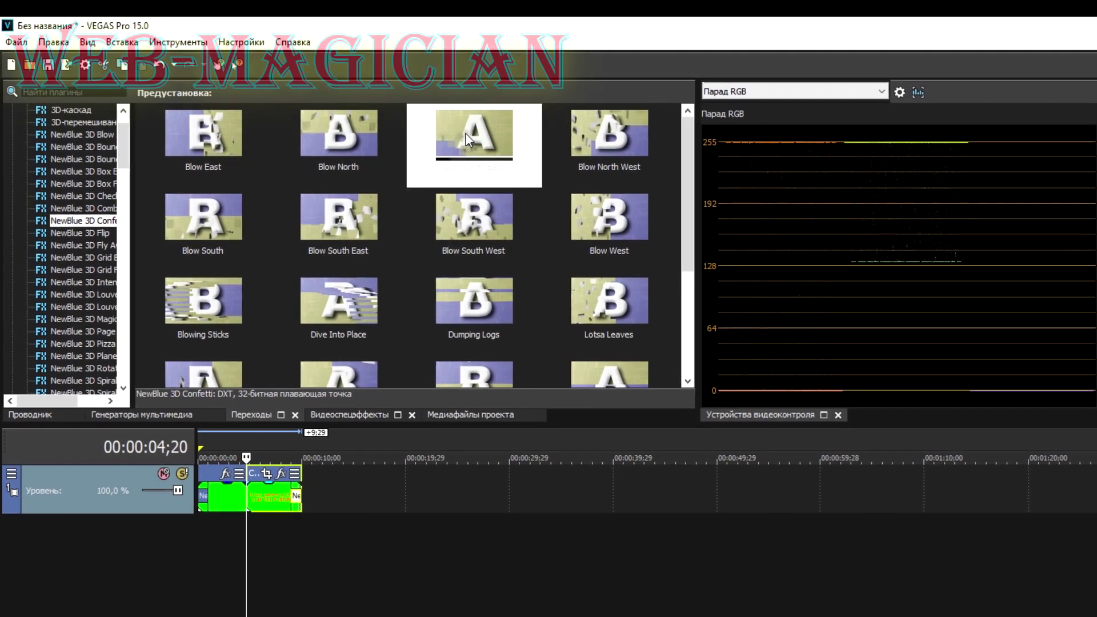
{"action": "left_click", "coordinate": [446, 149]}
{"action": "left_click_drag", "start_coordinate": [622, 226], "coordinate": [254, 514]}
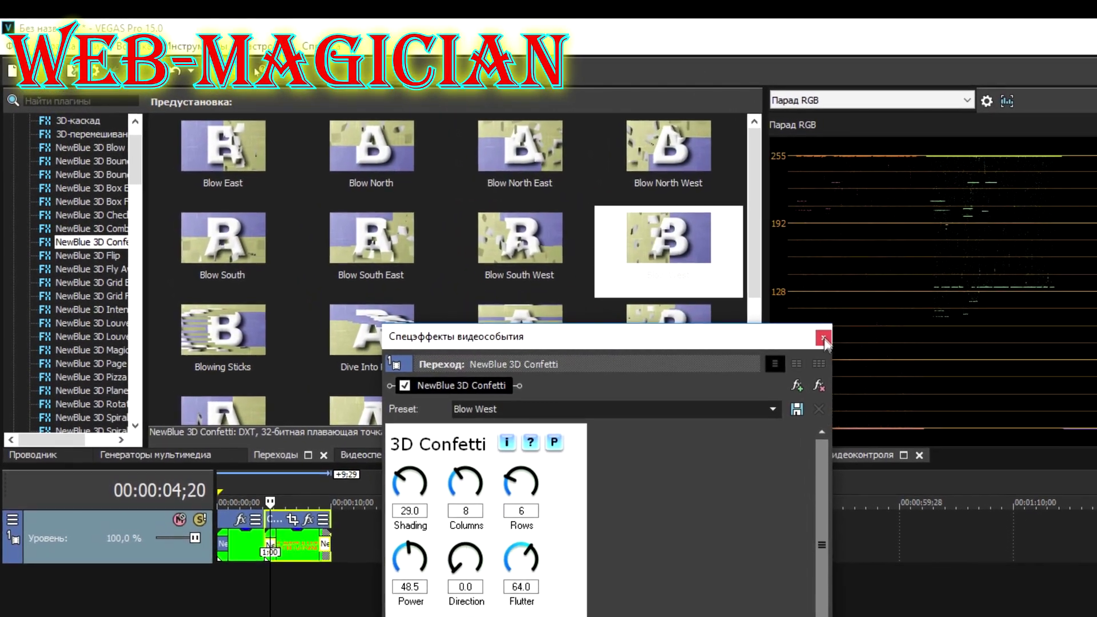
{"action": "left_click", "coordinate": [803, 329]}
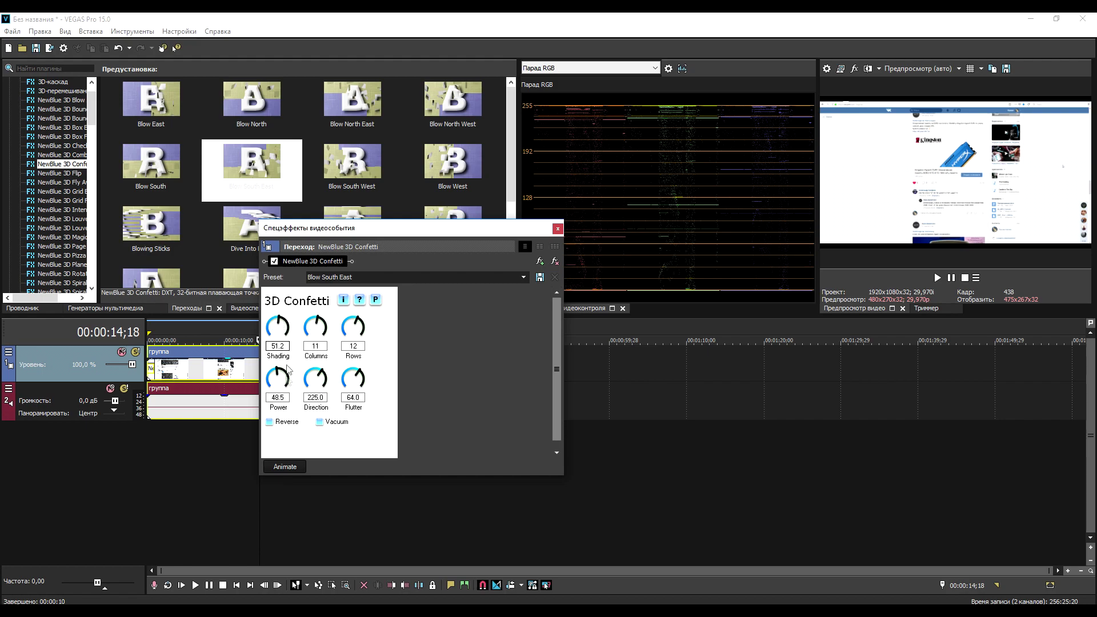
Position the short image clip past the группа clip on the video track and apply the Выталкивание вправо transition to its start.
{"action": "key", "text": "Escape"}
{"action": "left_click_drag", "start_coordinate": [368, 436], "coordinate": [352, 369]}
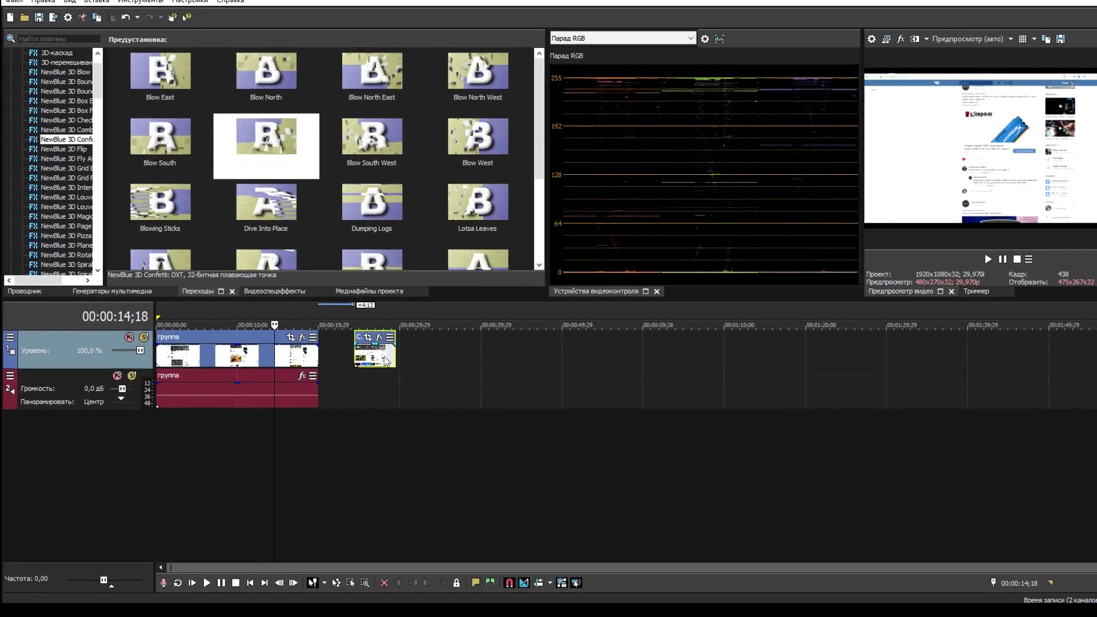
{"action": "scroll", "coordinate": [63, 221], "scroll_direction": "down", "scroll_amount": 4}
{"action": "scroll", "coordinate": [64, 209], "scroll_direction": "down", "scroll_amount": 15}
{"action": "scroll", "coordinate": [81, 191], "scroll_direction": "down", "scroll_amount": 10}
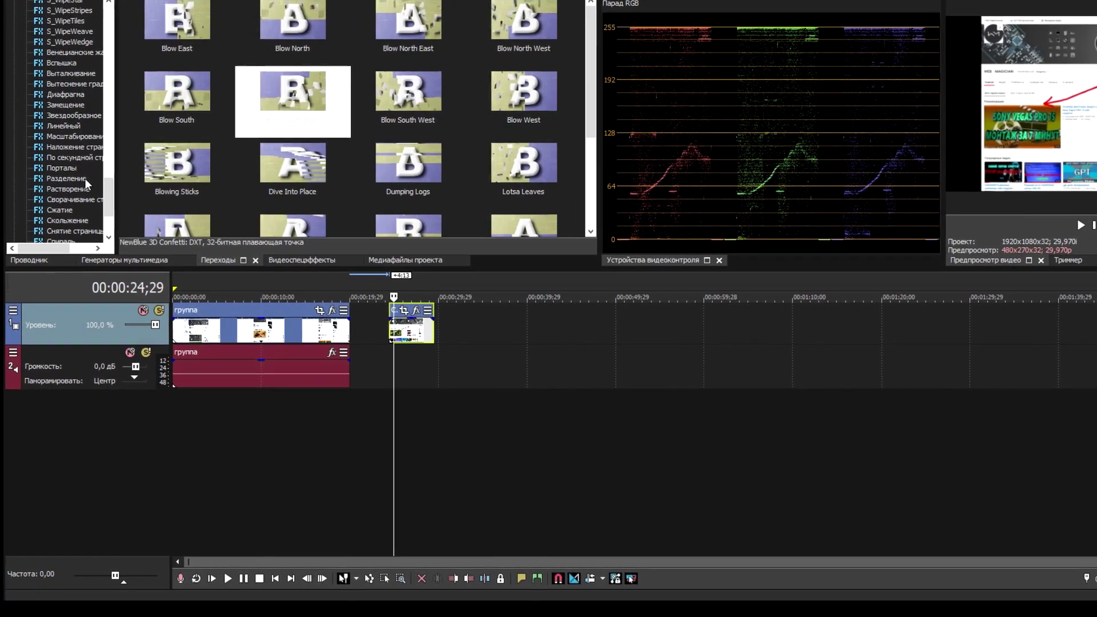
{"action": "left_click", "coordinate": [79, 72]}
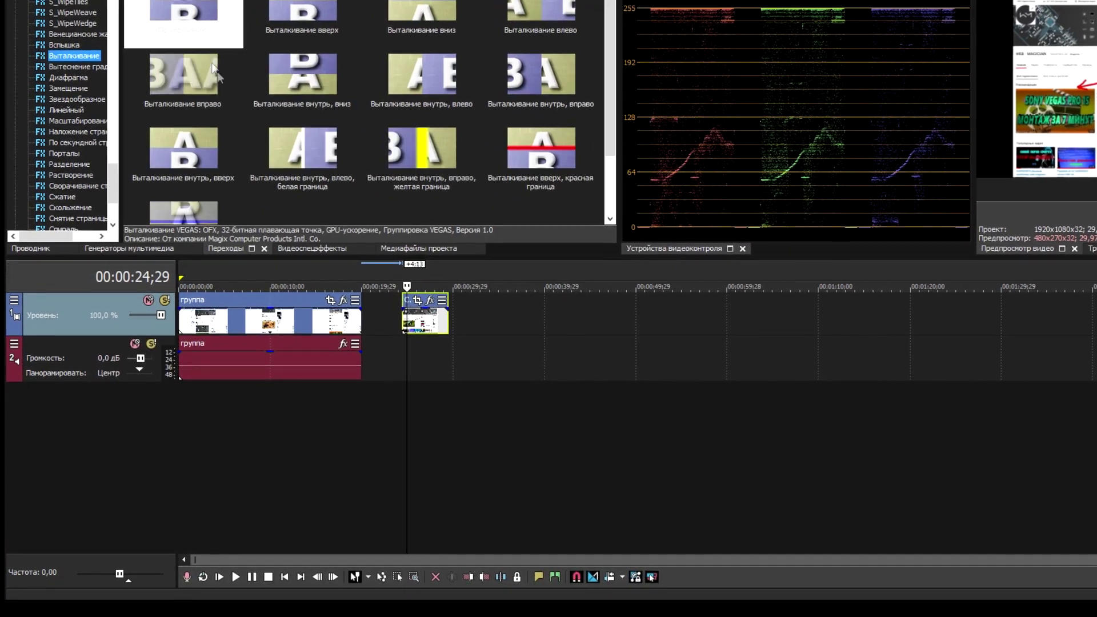
{"action": "left_click_drag", "start_coordinate": [190, 56], "coordinate": [435, 304]}
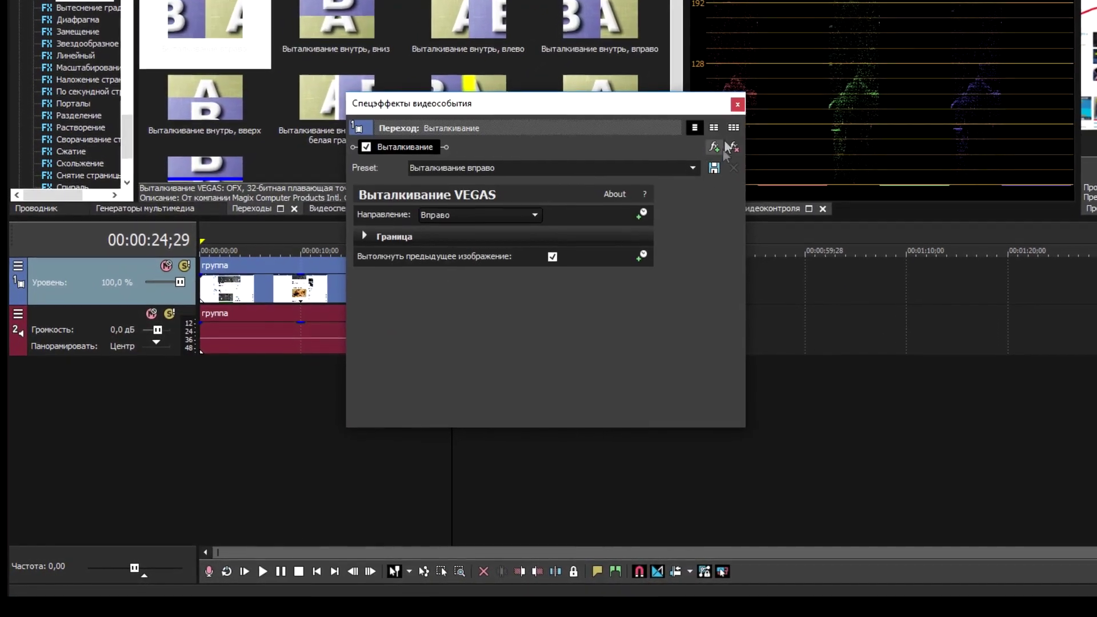
{"action": "left_click", "coordinate": [736, 105]}
Insert an empty video event after the short image clip and apply the Выталкивание влево transition to its start.
{"action": "left_click", "coordinate": [528, 286]}
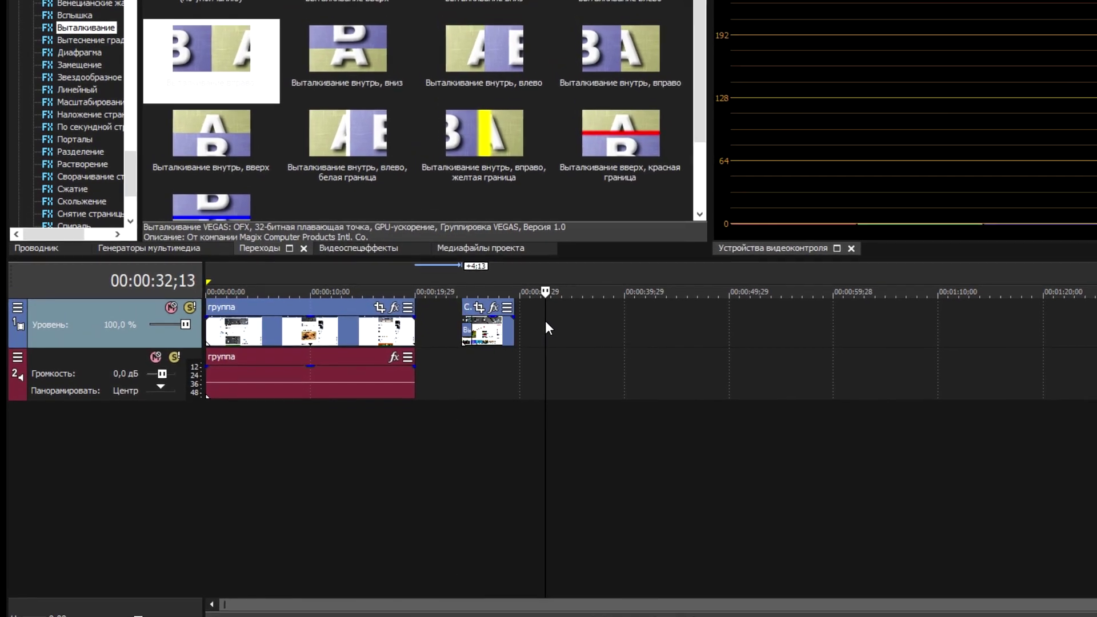
{"action": "right_click", "coordinate": [545, 325]}
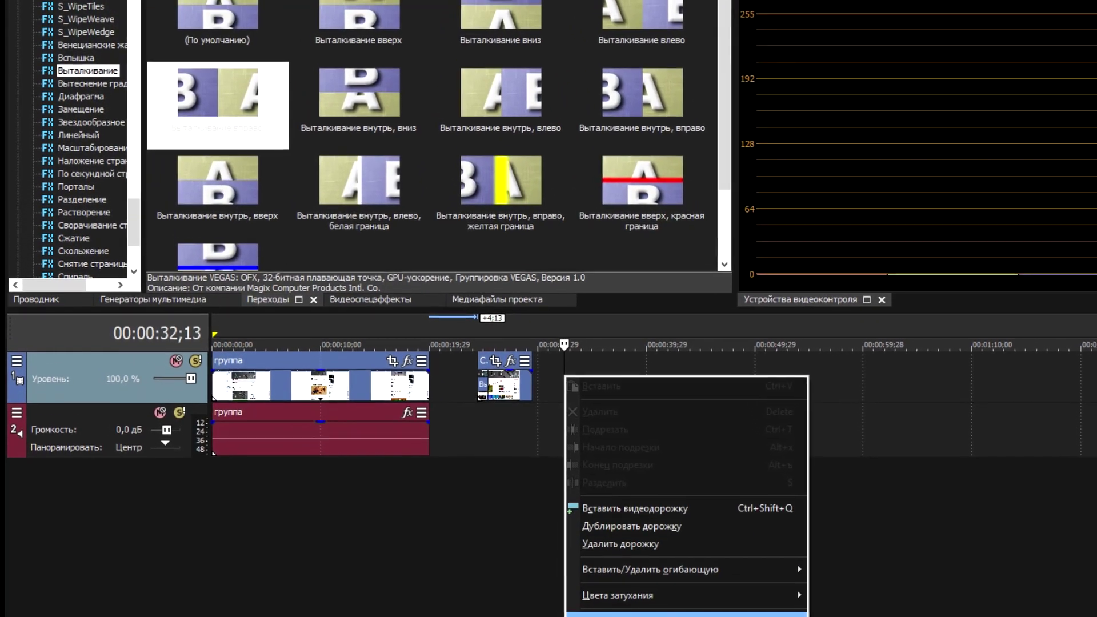
{"action": "left_click", "coordinate": [657, 614]}
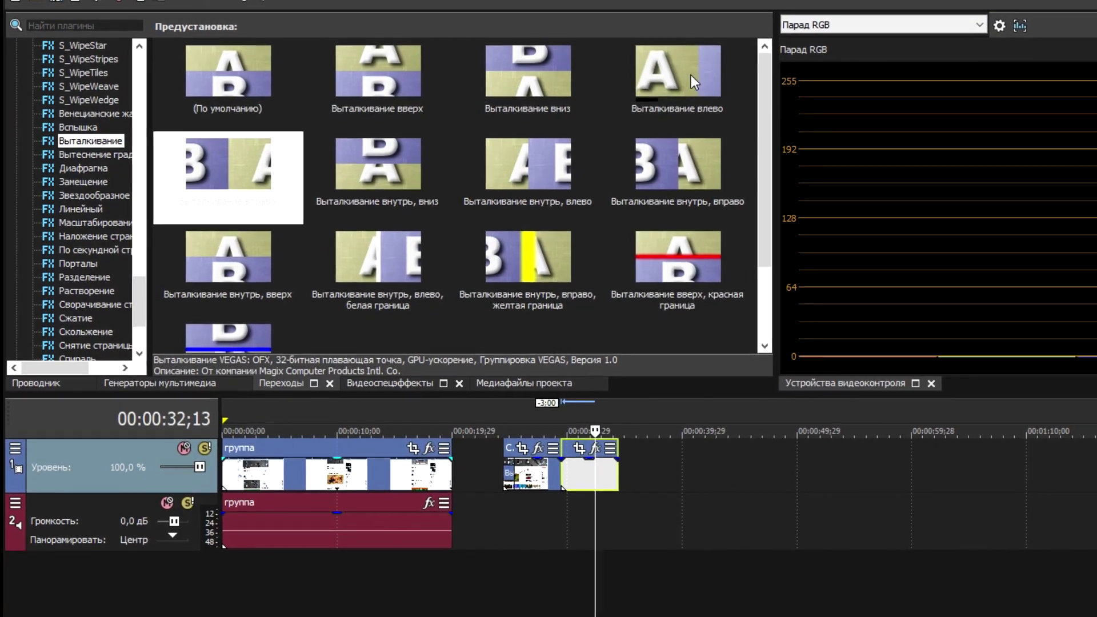
{"action": "left_click_drag", "start_coordinate": [664, 48], "coordinate": [554, 440]}
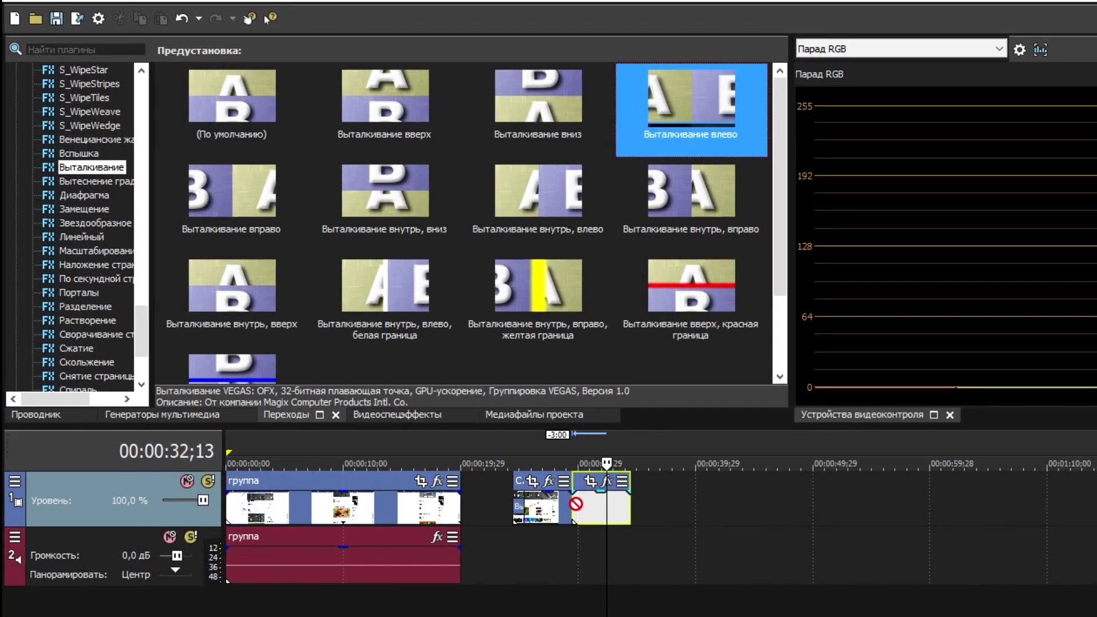
{"action": "left_click_drag", "start_coordinate": [576, 503], "coordinate": [588, 505]}
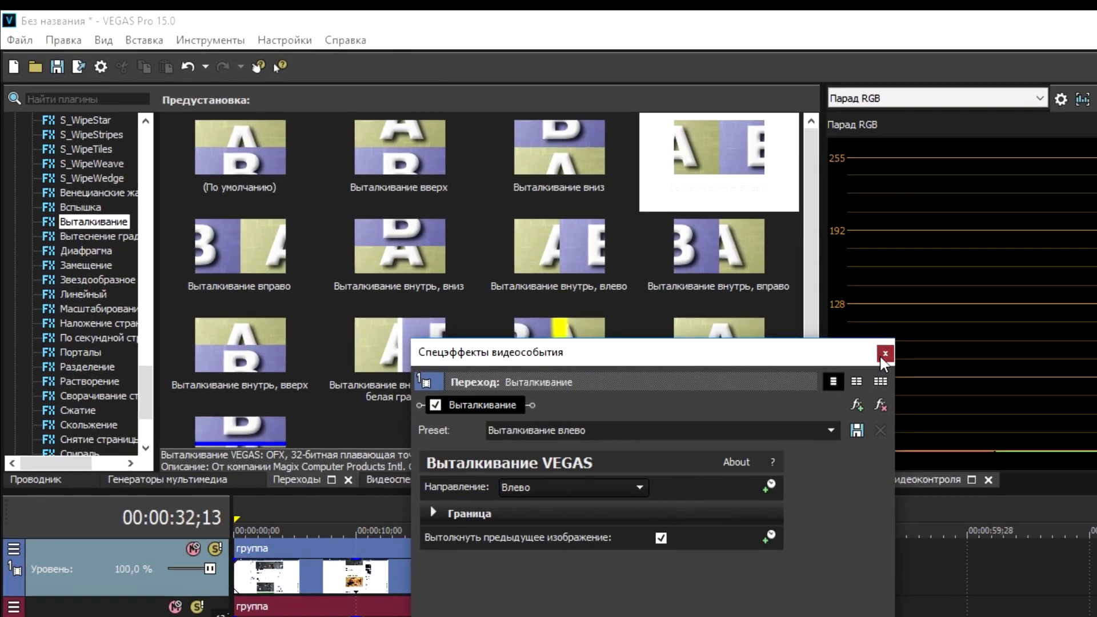
{"action": "left_click", "coordinate": [884, 353]}
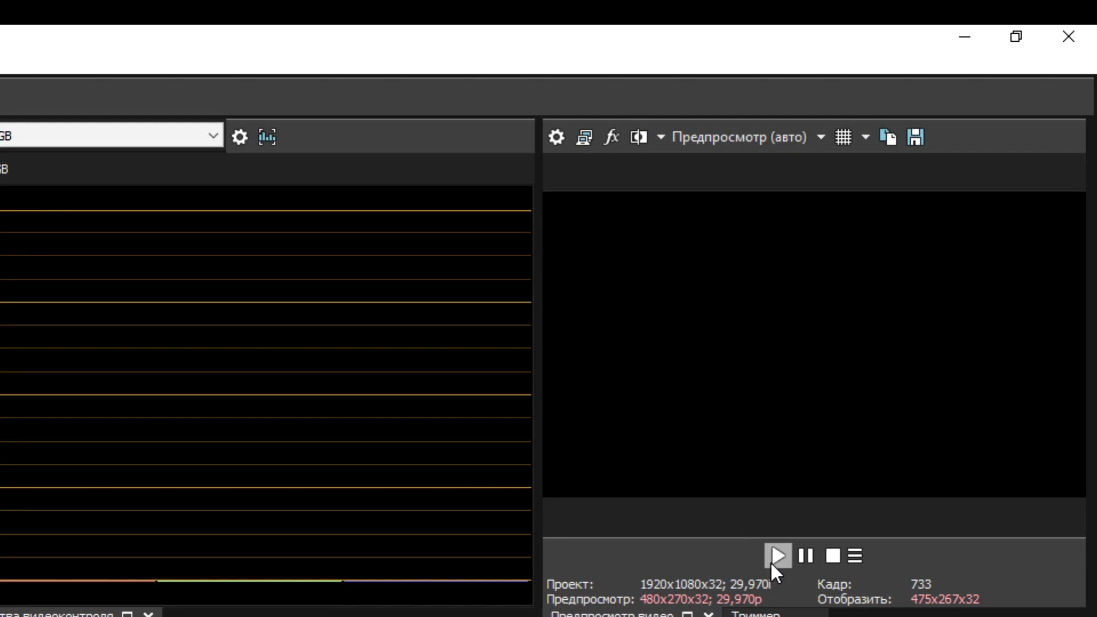
Play the timeline preview and take a snapshot of the current frame of the группа video.
{"action": "left_click", "coordinate": [776, 557]}
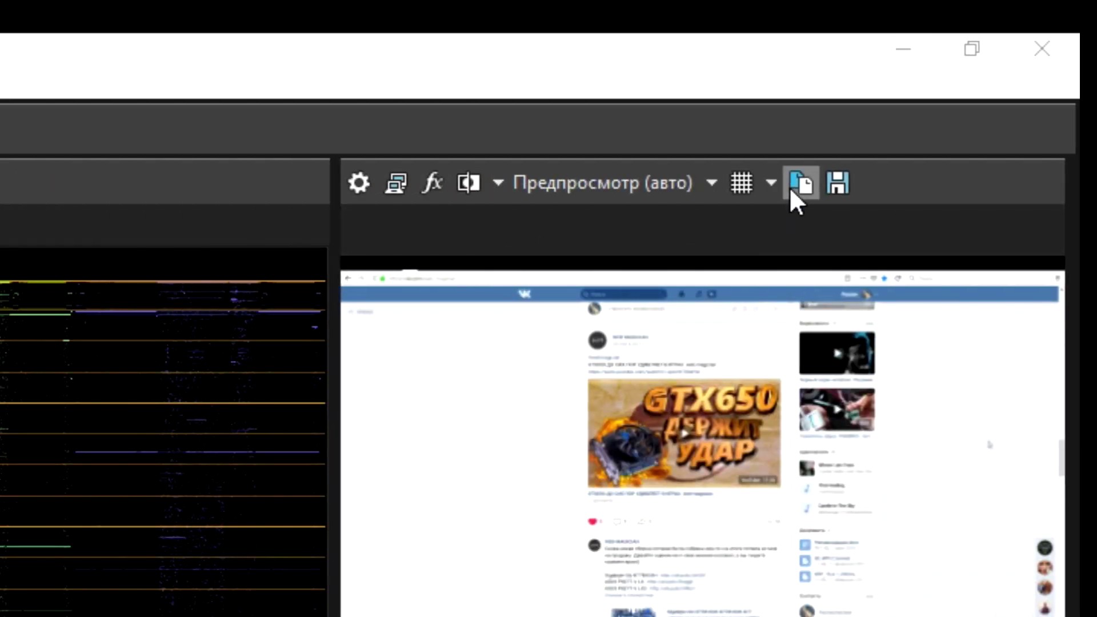
{"action": "left_click", "coordinate": [807, 188]}
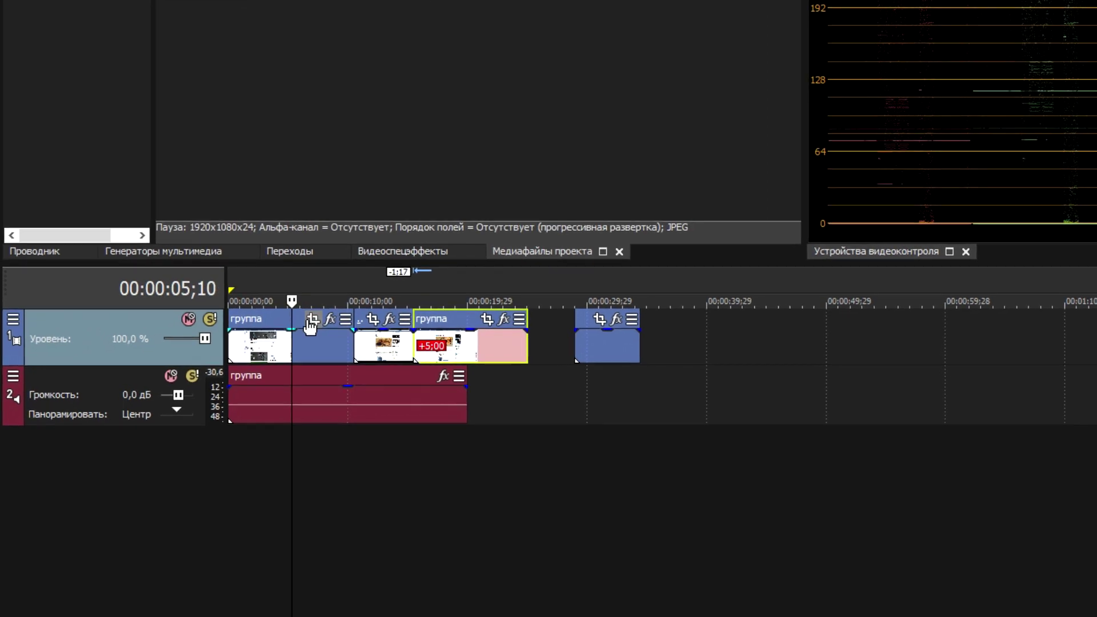
Open Pan/Crop for the first группа clip, apply the 16:9 widescreen TV preset and shrink the crop frame to 1344 × 756.
{"action": "left_click", "coordinate": [311, 321]}
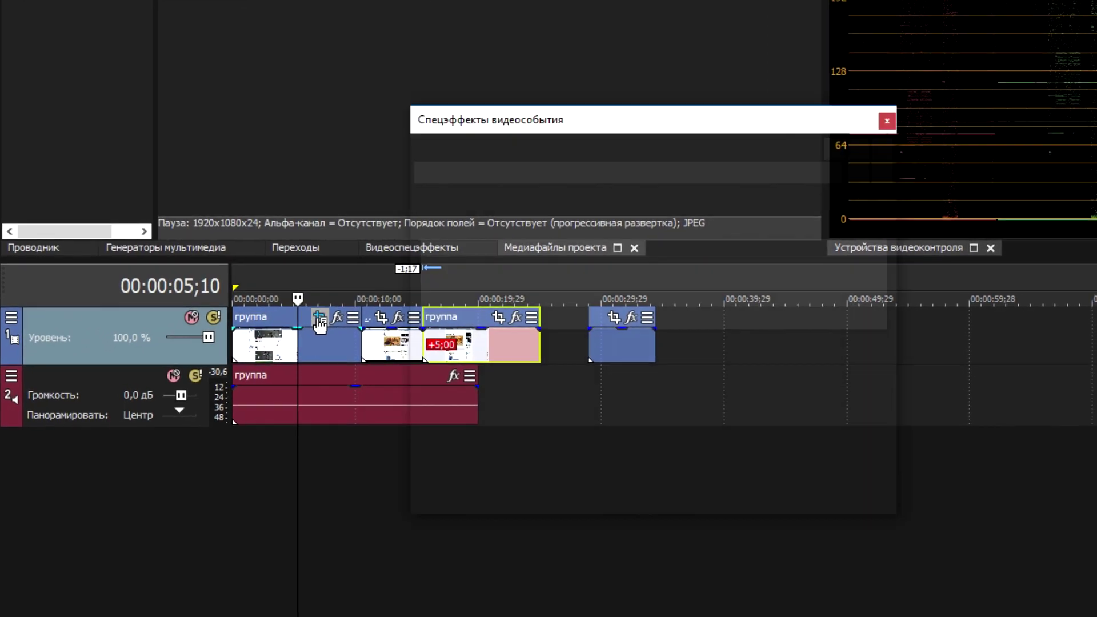
{"action": "left_click_drag", "start_coordinate": [852, 264], "coordinate": [823, 265]}
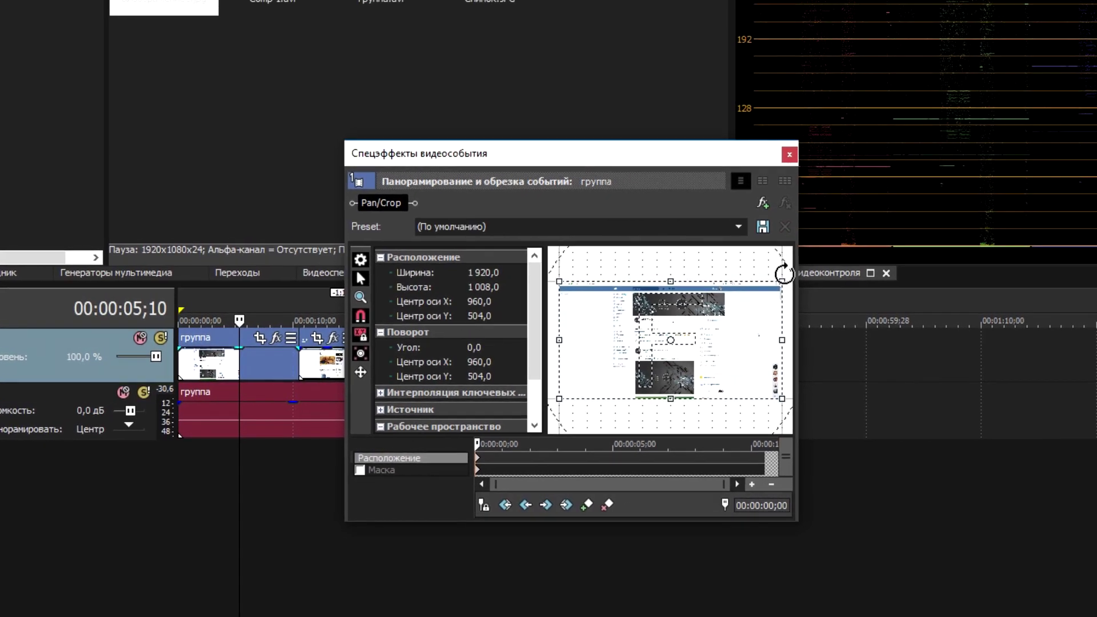
{"action": "left_click", "coordinate": [657, 224]}
{"action": "left_click", "coordinate": [641, 278]}
{"action": "key", "text": "Down"}
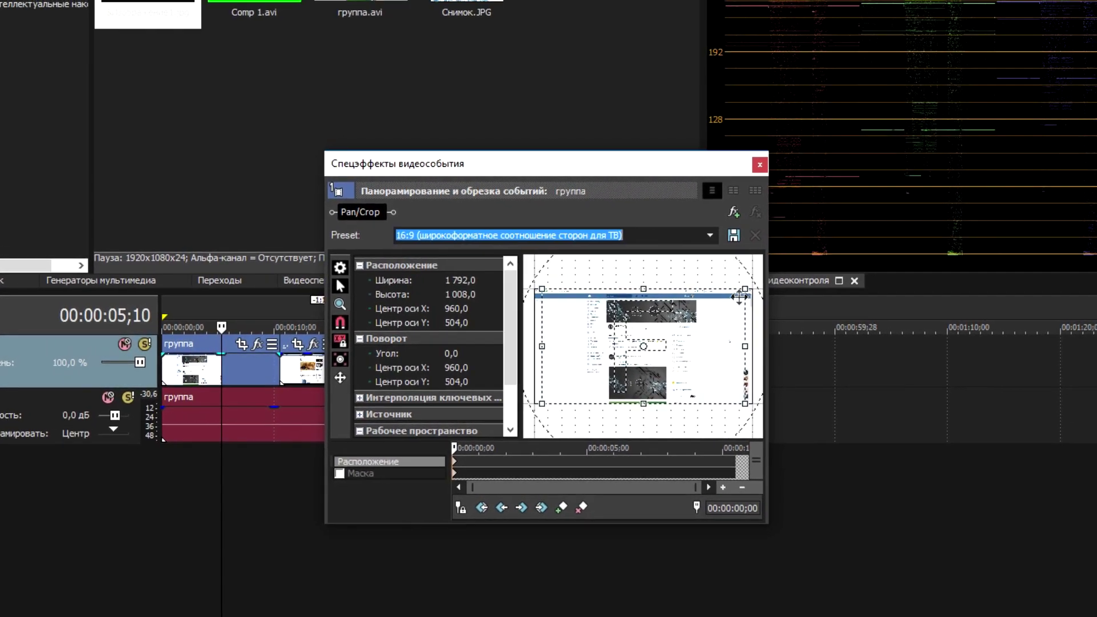
{"action": "left_click_drag", "start_coordinate": [753, 286], "coordinate": [746, 305]}
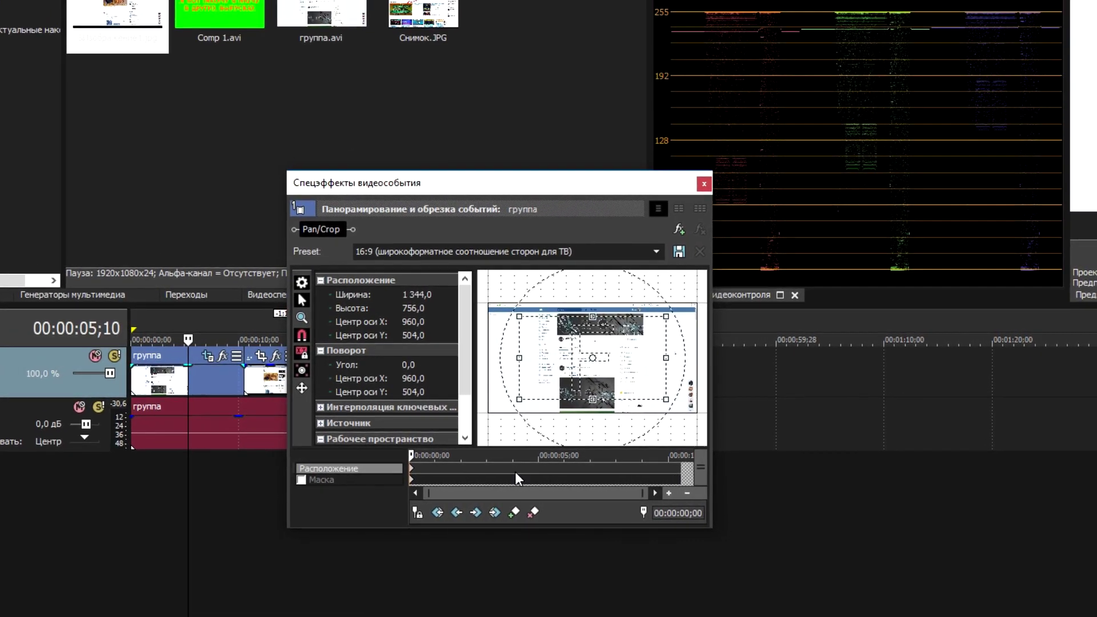
Add a position keyframe at 00:00:03;00 with an 896 × 504 crop frame and set the first keyframe's frame to 1792 × 1008.
{"action": "double_click", "coordinate": [471, 475]}
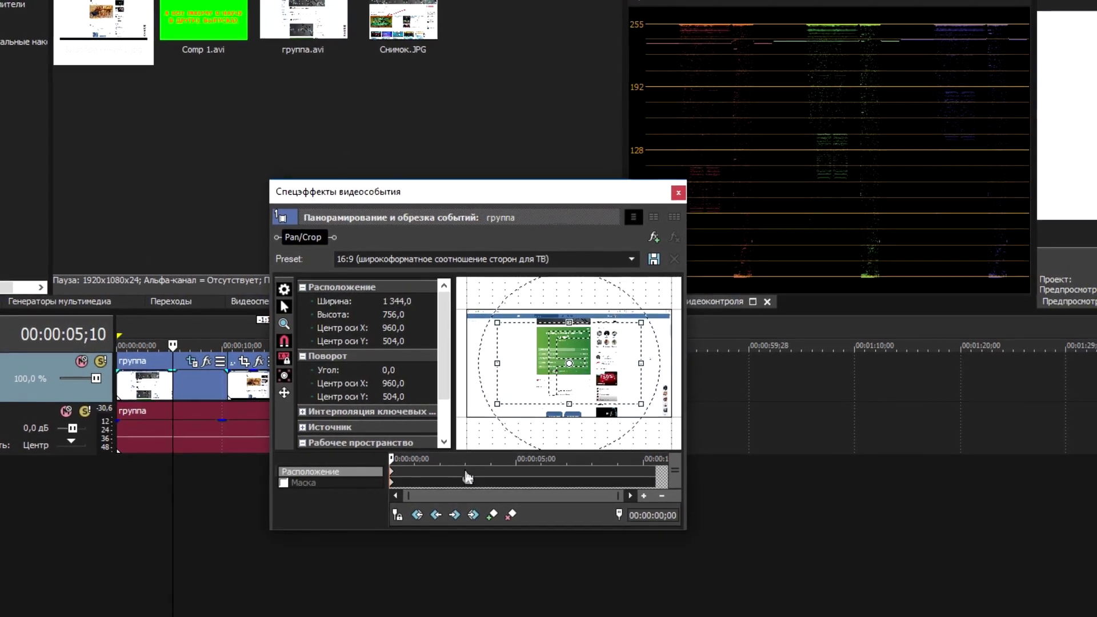
{"action": "left_click_drag", "start_coordinate": [625, 331], "coordinate": [599, 341]}
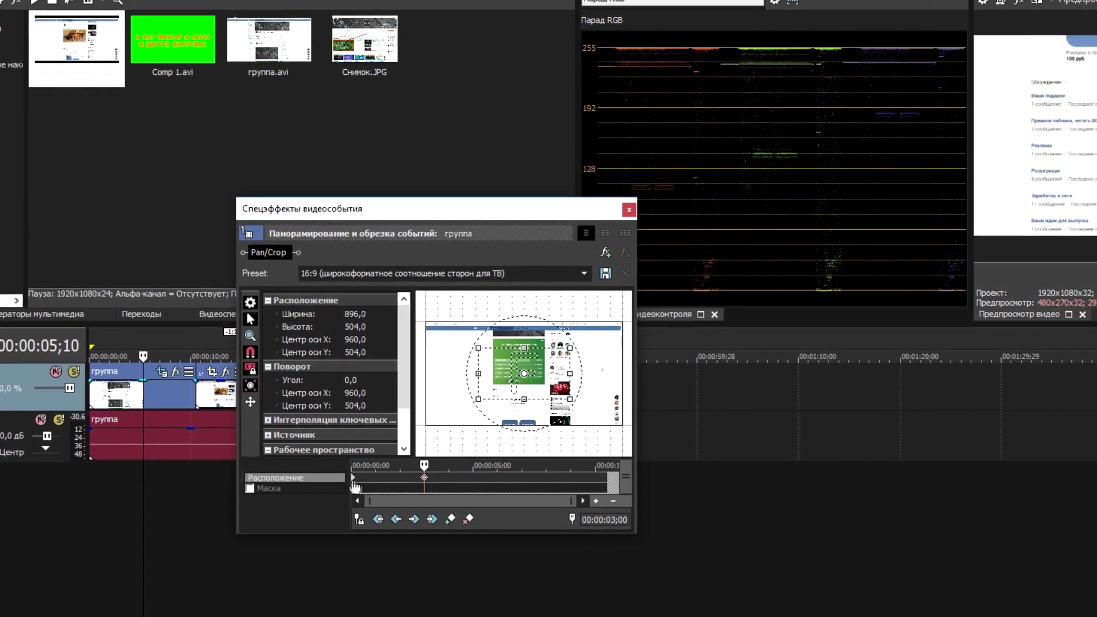
{"action": "left_click", "coordinate": [358, 477]}
{"action": "left_click_drag", "start_coordinate": [440, 340], "coordinate": [417, 325]}
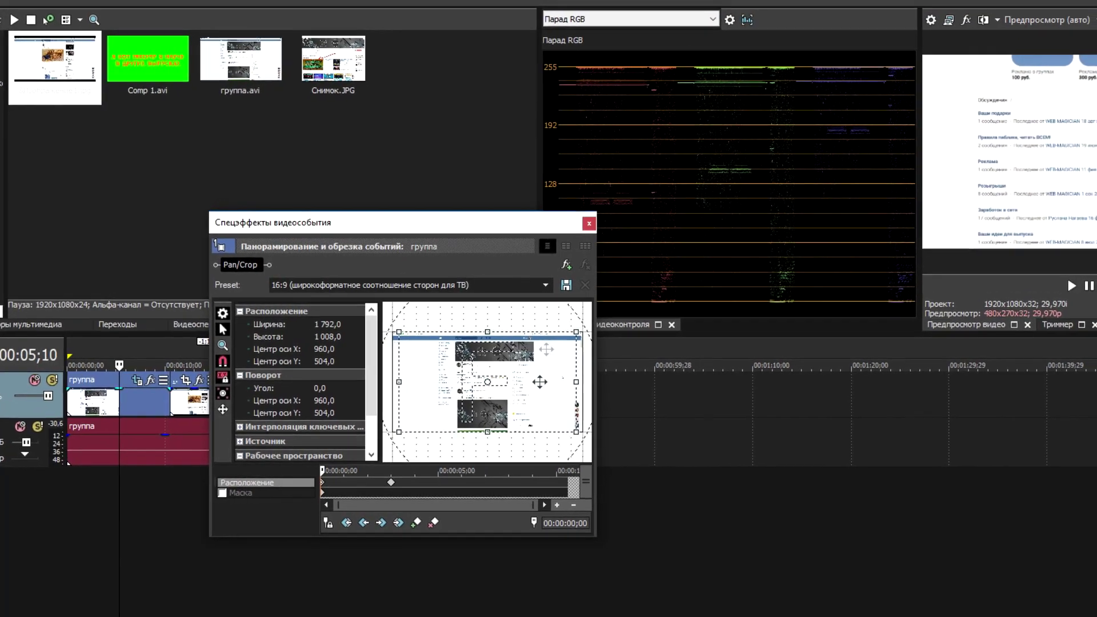
Add position keyframes at 00:00:06;27 with a 1344 × 756 crop frame and at 00:00:10;13 with a 1792 × 1008 frame.
{"action": "left_click", "coordinate": [482, 482]}
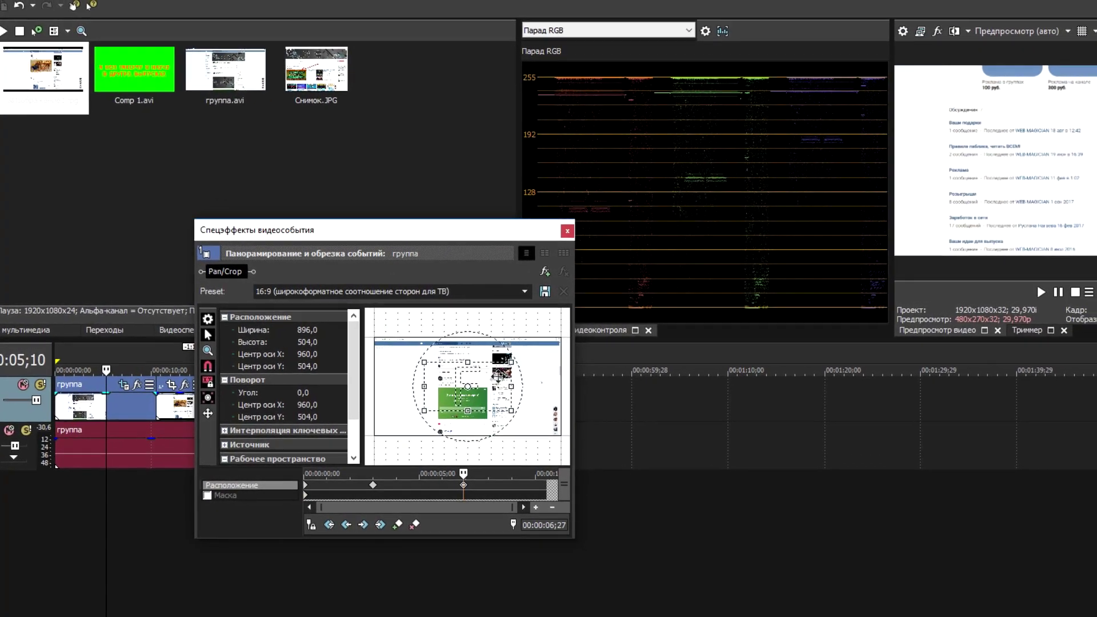
{"action": "left_click_drag", "start_coordinate": [511, 362], "coordinate": [533, 349]}
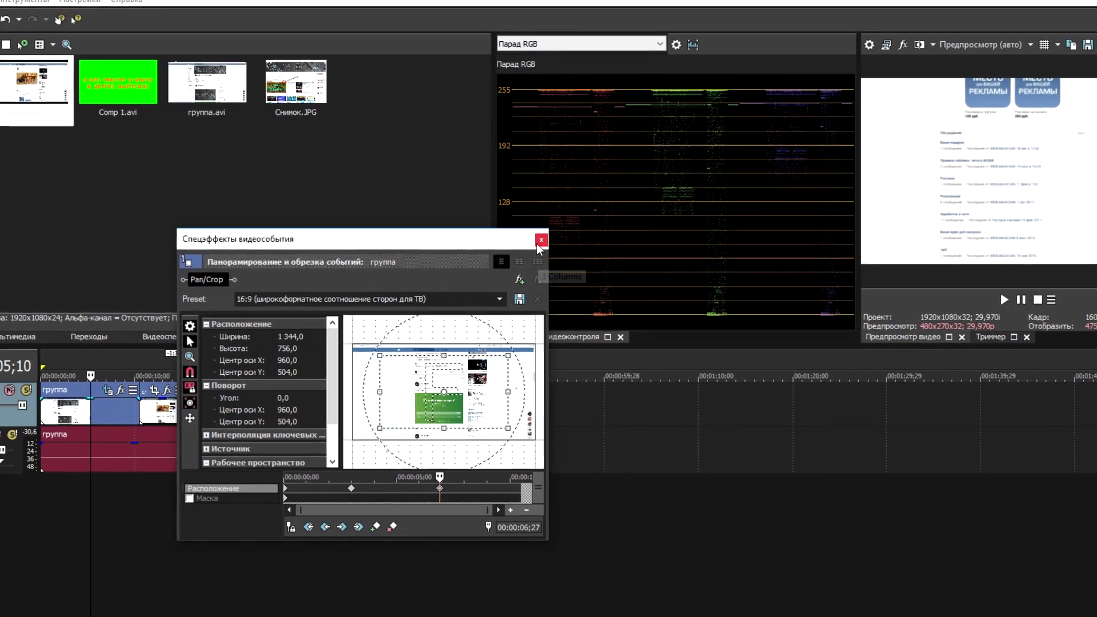
{"action": "left_click", "coordinate": [505, 489]}
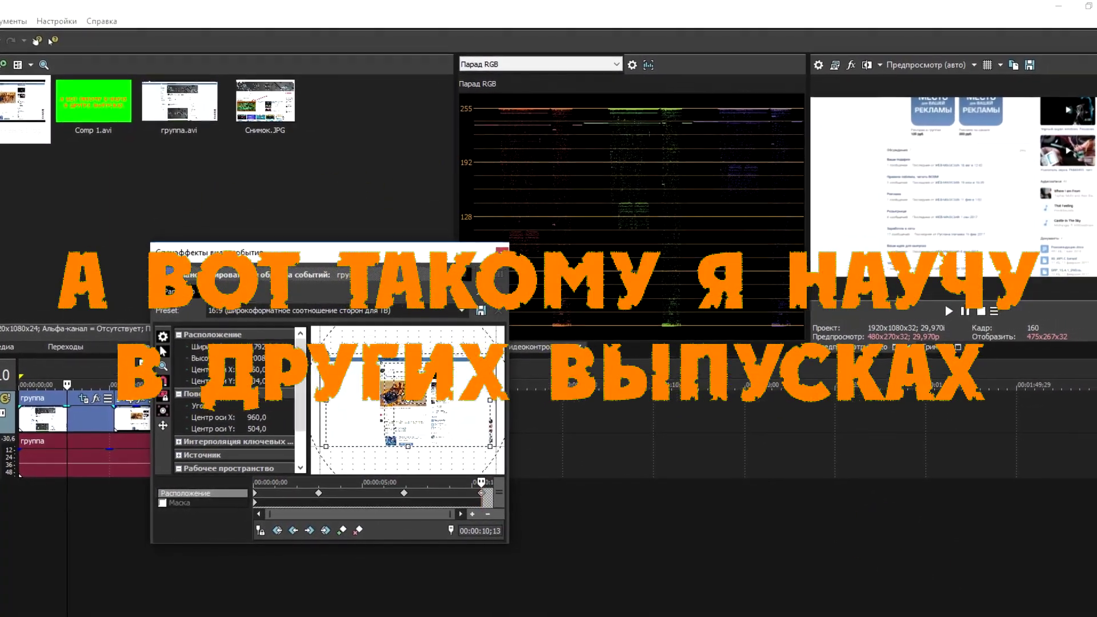
{"action": "left_click", "coordinate": [507, 249]}
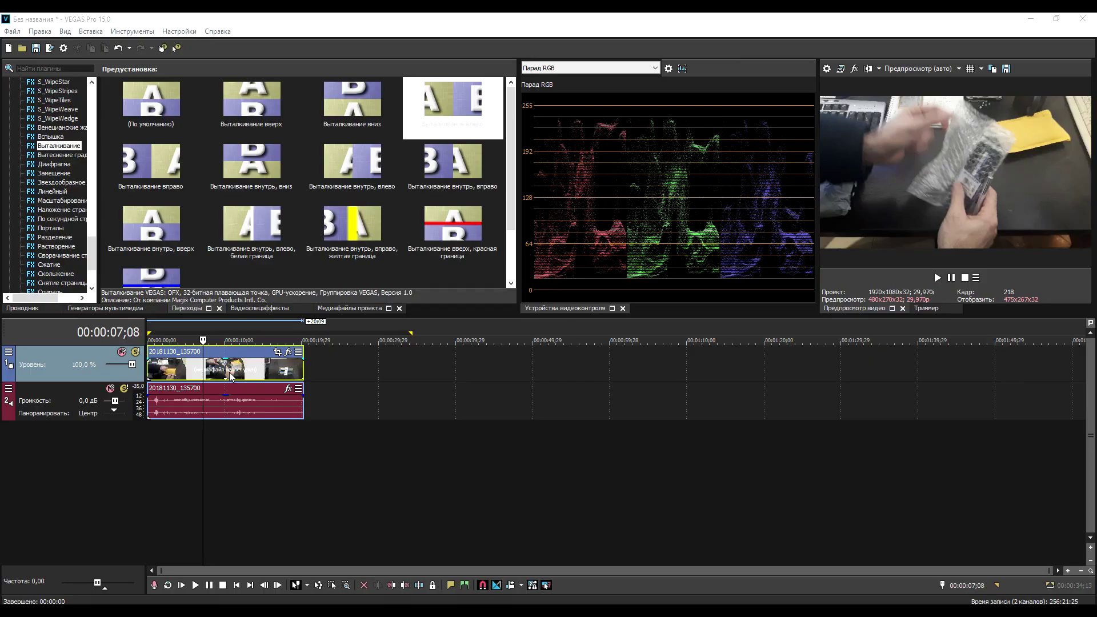
Add the Цветовые кривые VEGAS effect to the 20181130_135700 video clip.
{"action": "left_click", "coordinate": [229, 372]}
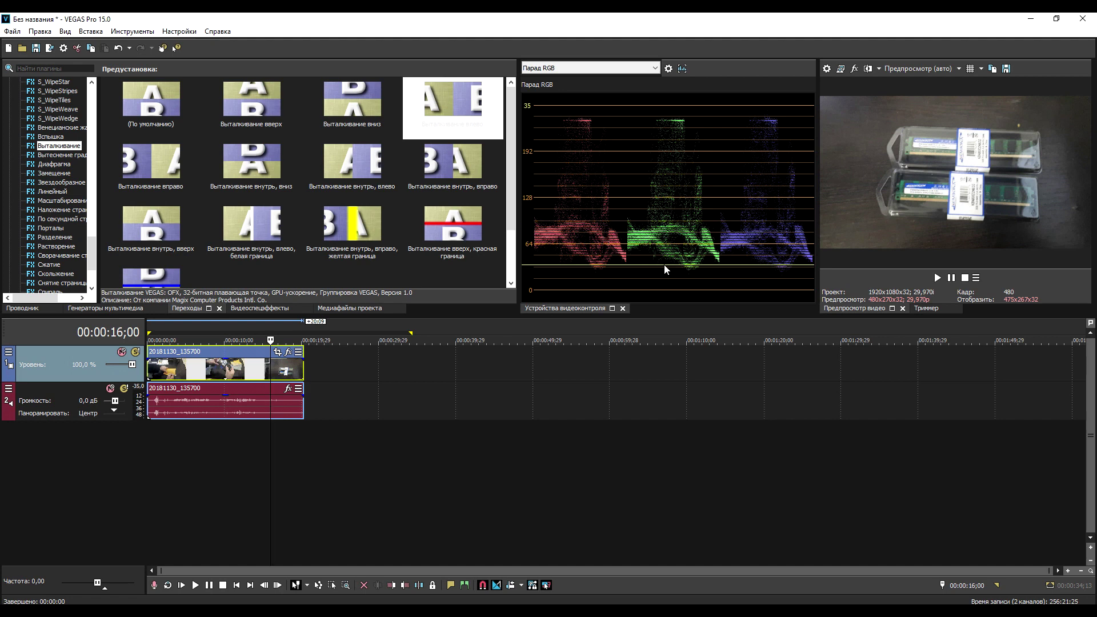
{"action": "left_click", "coordinate": [207, 369]}
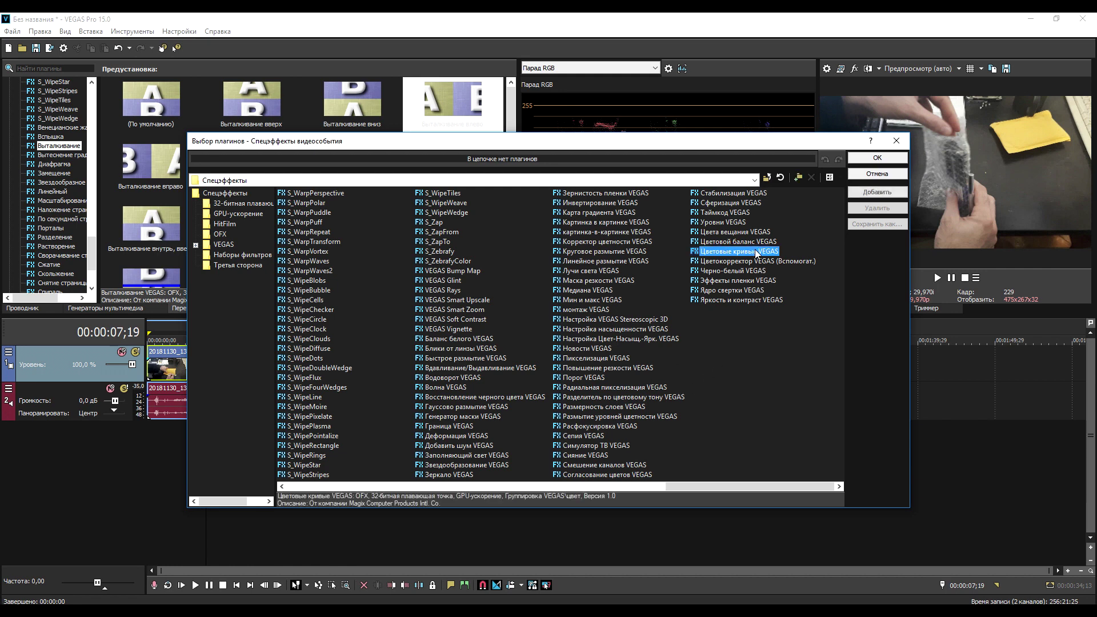
{"action": "left_click", "coordinate": [876, 160]}
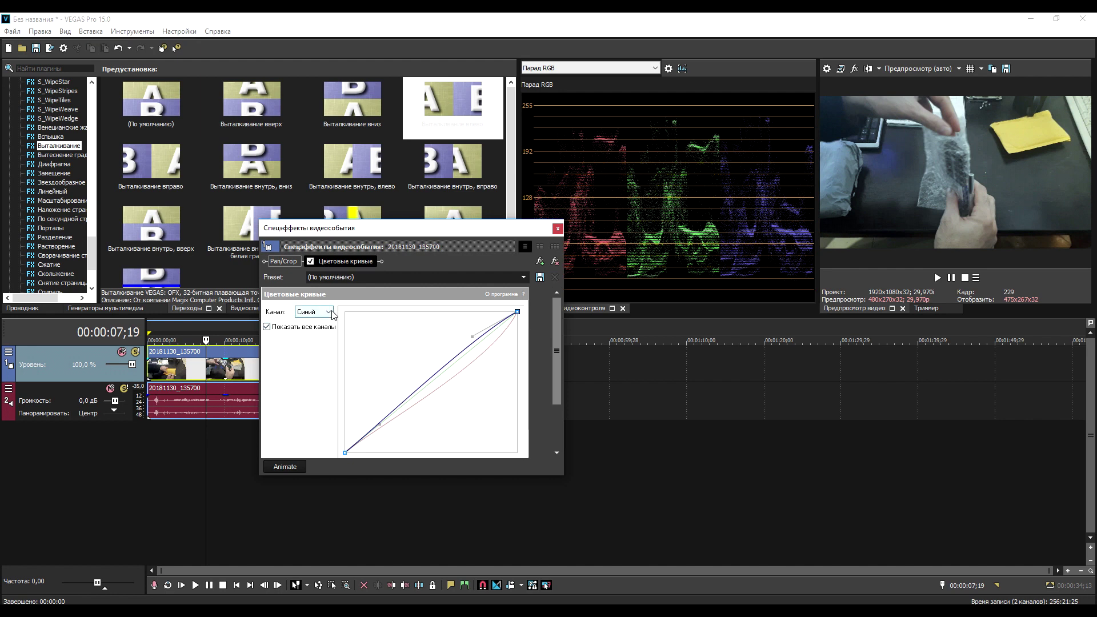
Soften the downward bend of the red (Красный) color curve and raise the upper part of the blue (Синий) curve slightly.
{"action": "left_click_drag", "start_coordinate": [494, 361], "coordinate": [483, 352]}
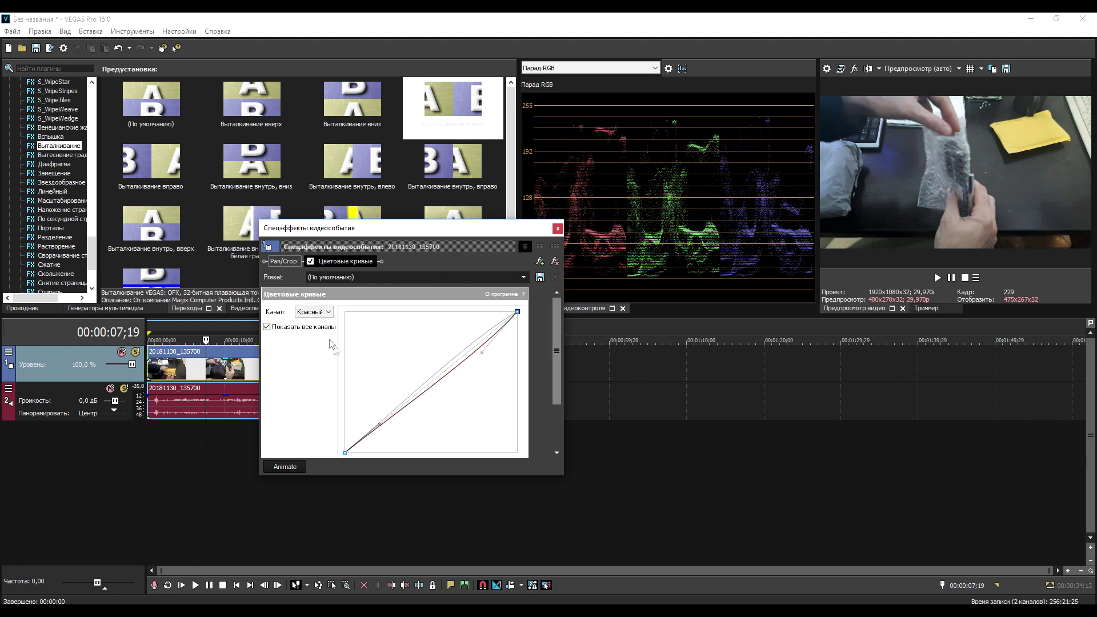
{"action": "left_click", "coordinate": [309, 337]}
{"action": "left_click_drag", "start_coordinate": [472, 337], "coordinate": [470, 333]}
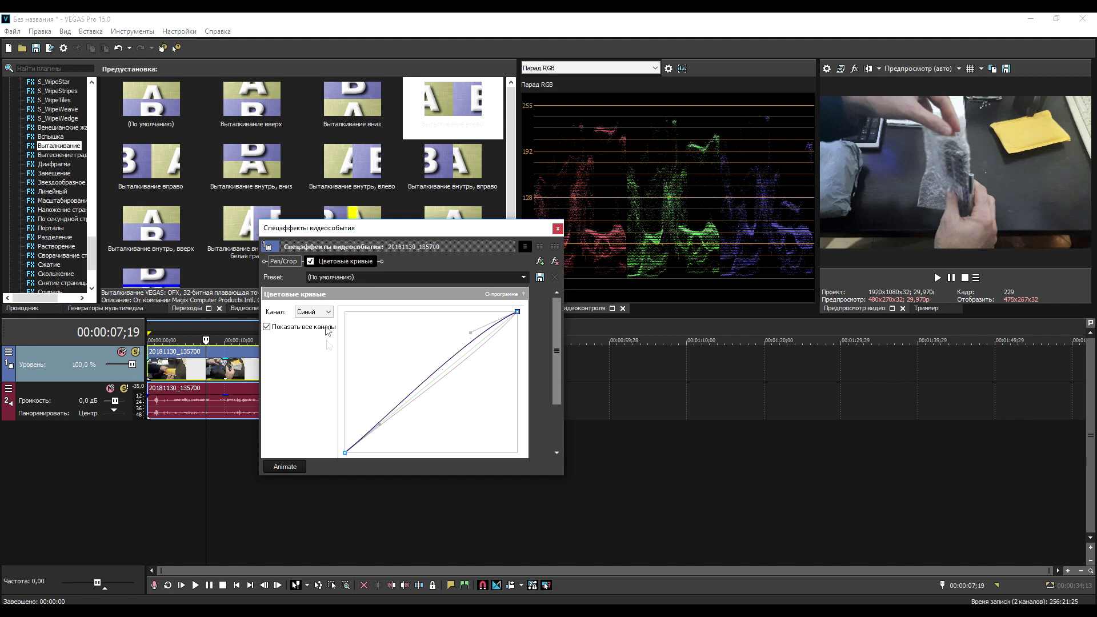
Switch the Цветовые кривые effect off and on to compare the preview with and without the curve correction.
{"action": "left_click", "coordinate": [310, 261]}
{"action": "left_click", "coordinate": [310, 261]}
{"action": "left_click", "coordinate": [311, 262]}
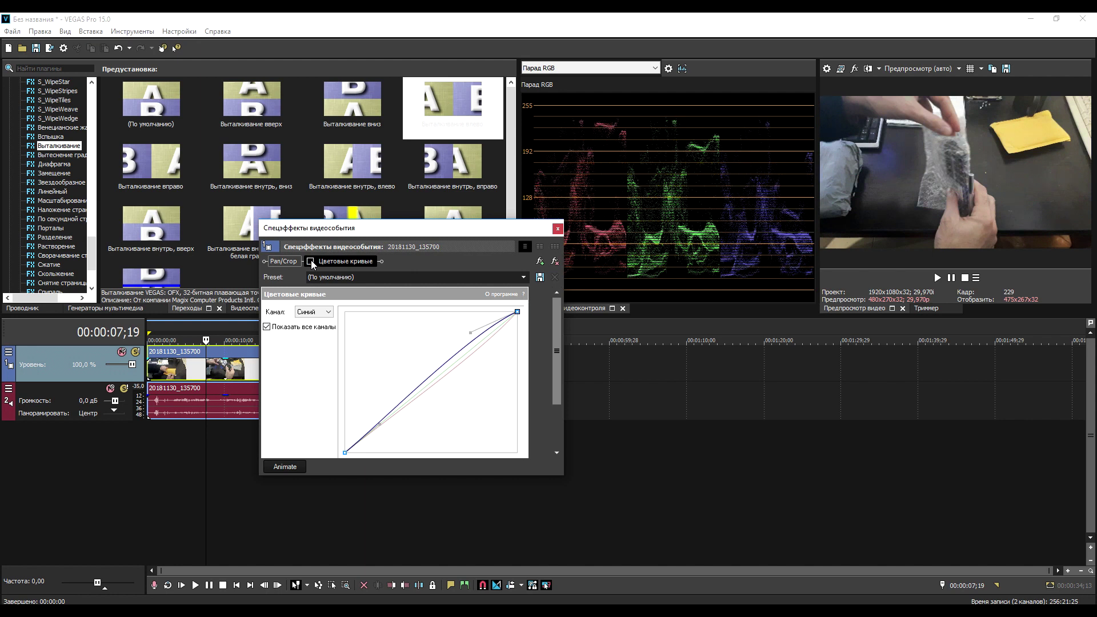
{"action": "left_click", "coordinate": [310, 261]}
{"action": "left_click_drag", "start_coordinate": [440, 234], "coordinate": [931, 282]}
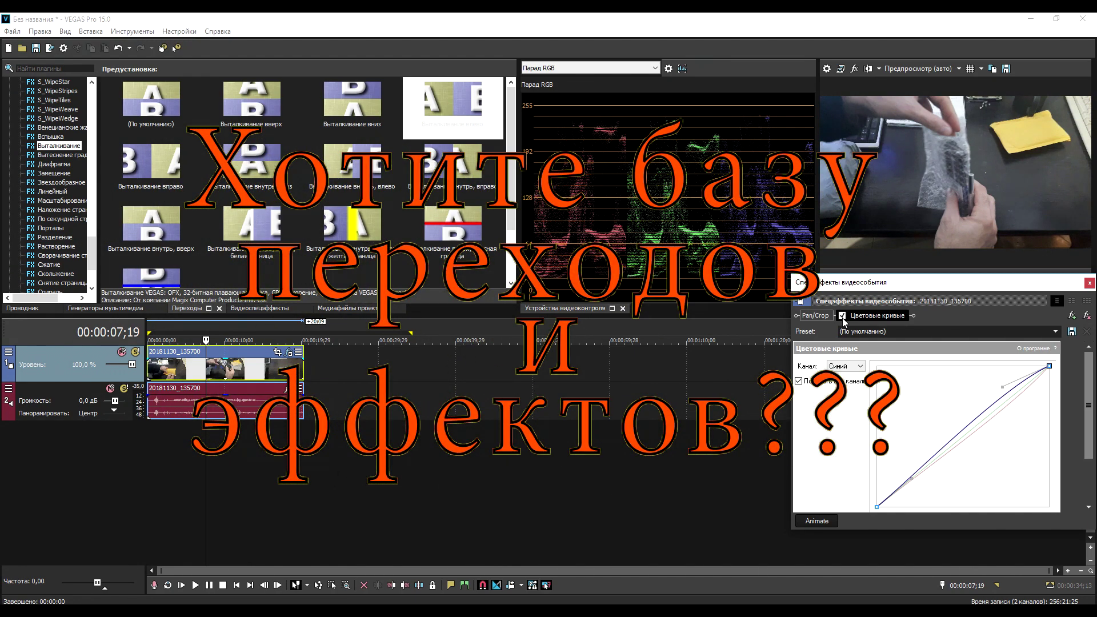
Disable the Цветовые кривые effect on the clip and close the video event effects window.
{"action": "left_click", "coordinate": [842, 317]}
{"action": "left_click_drag", "start_coordinate": [911, 290], "coordinate": [524, 215]}
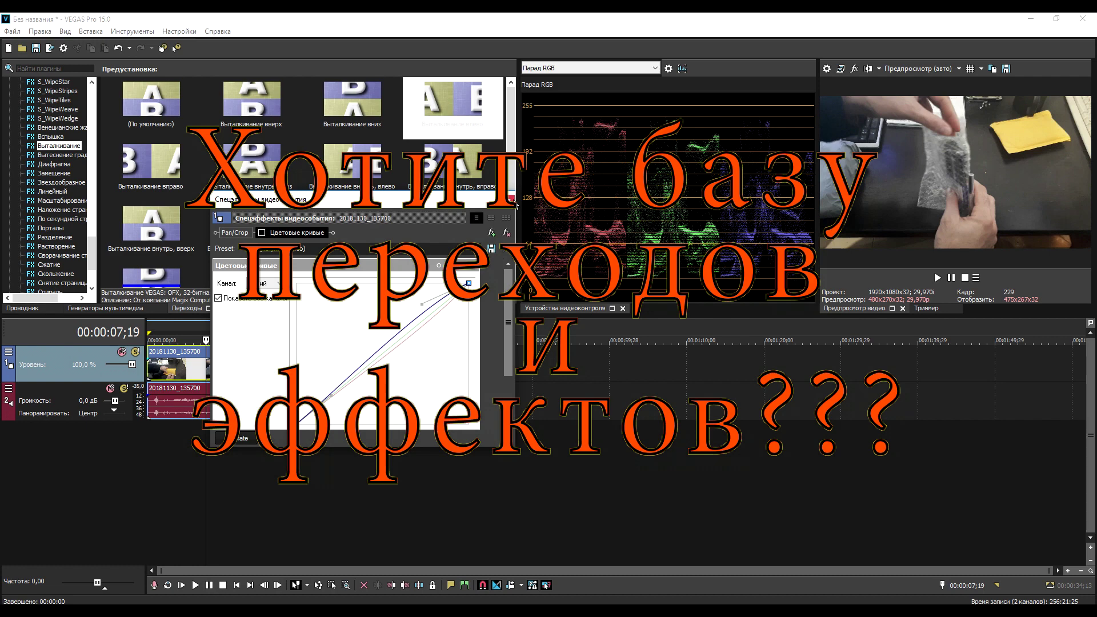
{"action": "left_click", "coordinate": [511, 199]}
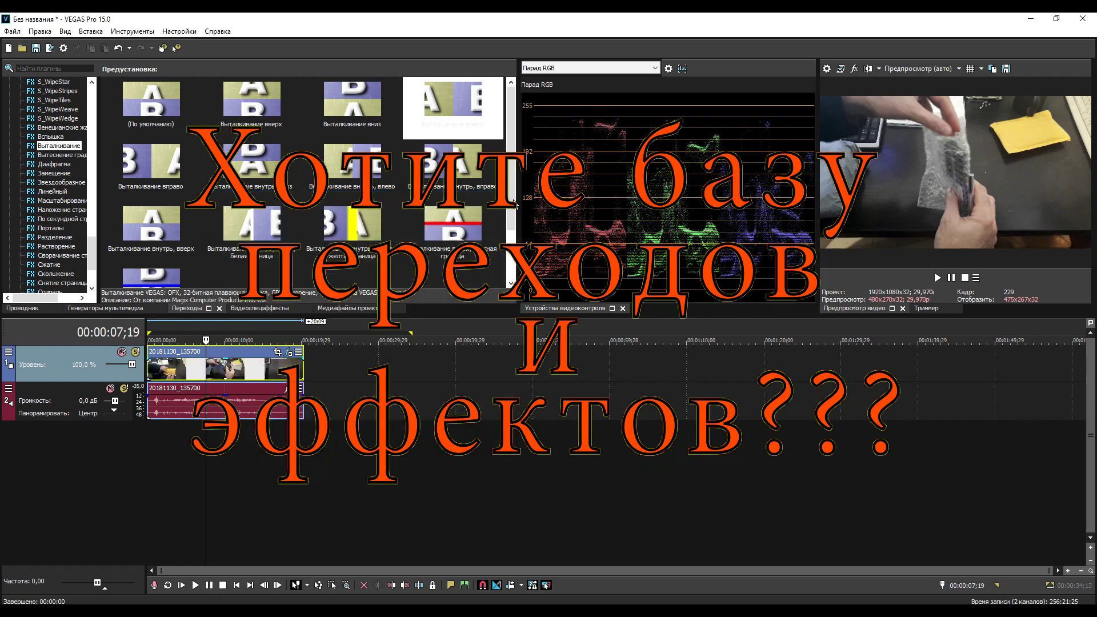
Examine the RGB parade and preview of the clip at 00:00:15;05, 00:00:18;11 and 00:00:03;28.
{"action": "left_click", "coordinate": [265, 370]}
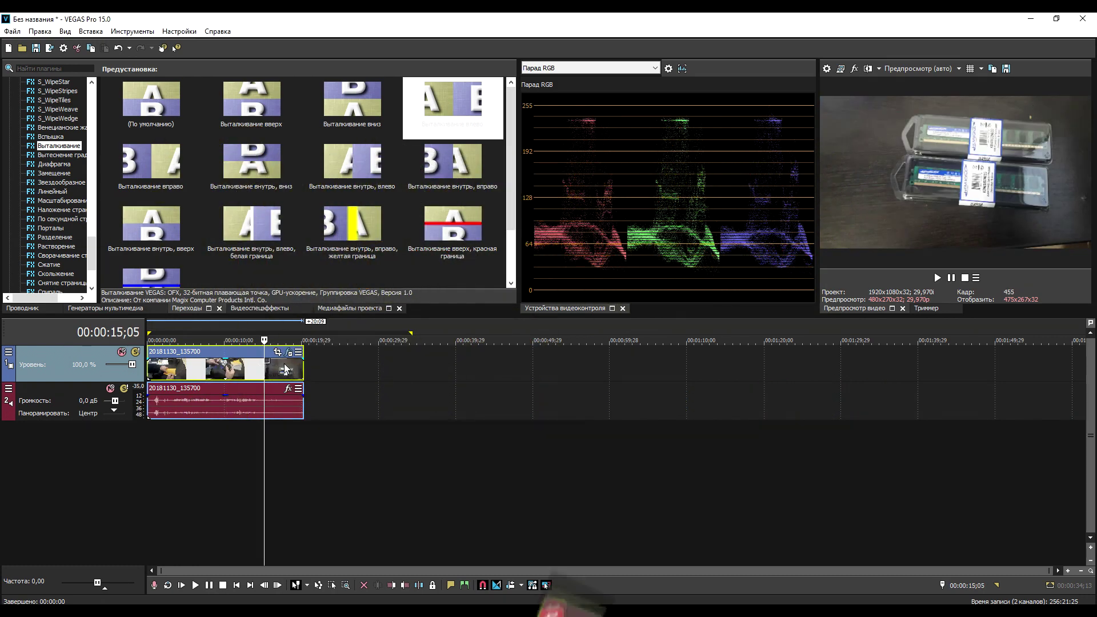
{"action": "left_click", "coordinate": [288, 369]}
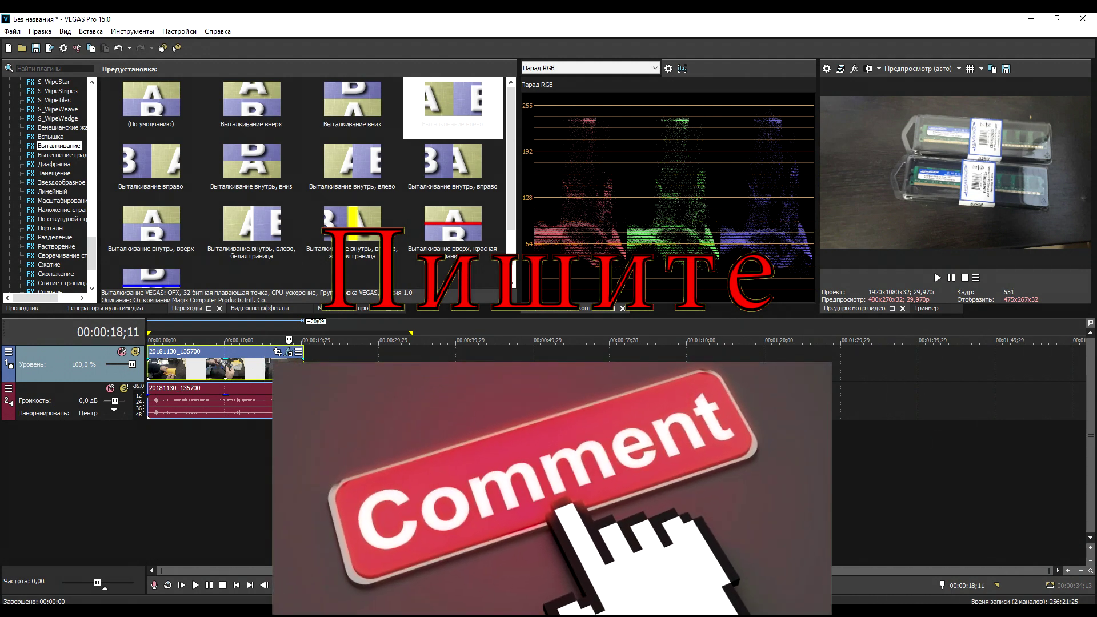
{"action": "left_click", "coordinate": [178, 370]}
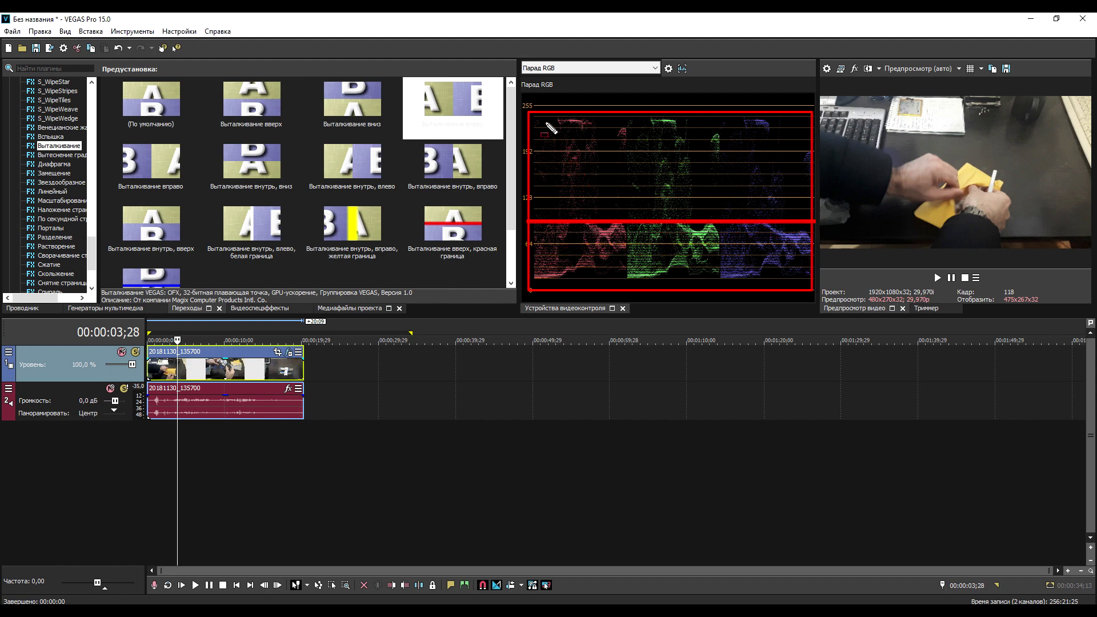
{"action": "left_click_drag", "start_coordinate": [536, 139], "coordinate": [812, 141]}
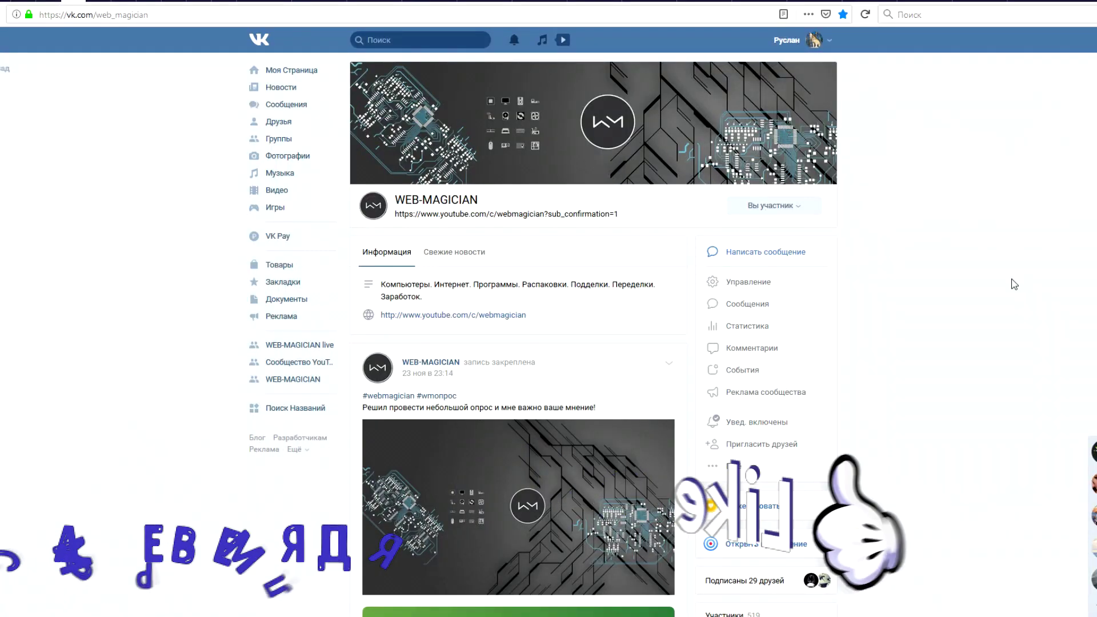
Browse down the WEB-MAGICIAN community page on VK, examining its pinned poll, discussions and wall posts.
{"action": "scroll", "coordinate": [1014, 284], "scroll_direction": "down", "scroll_amount": 3}
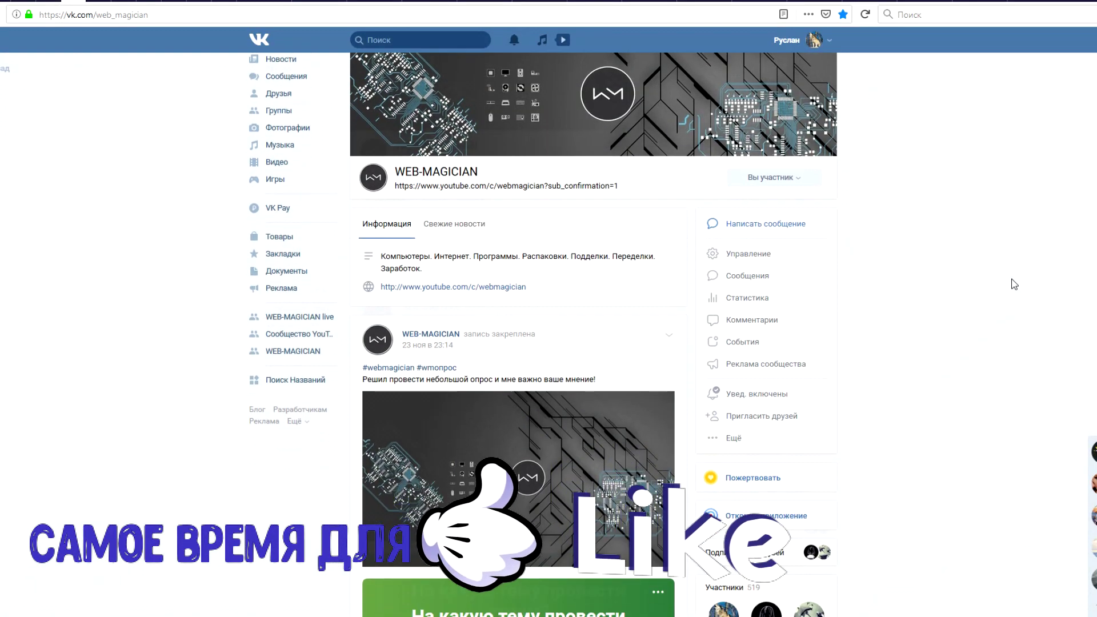
{"action": "scroll", "coordinate": [1014, 284], "scroll_direction": "down", "scroll_amount": 3}
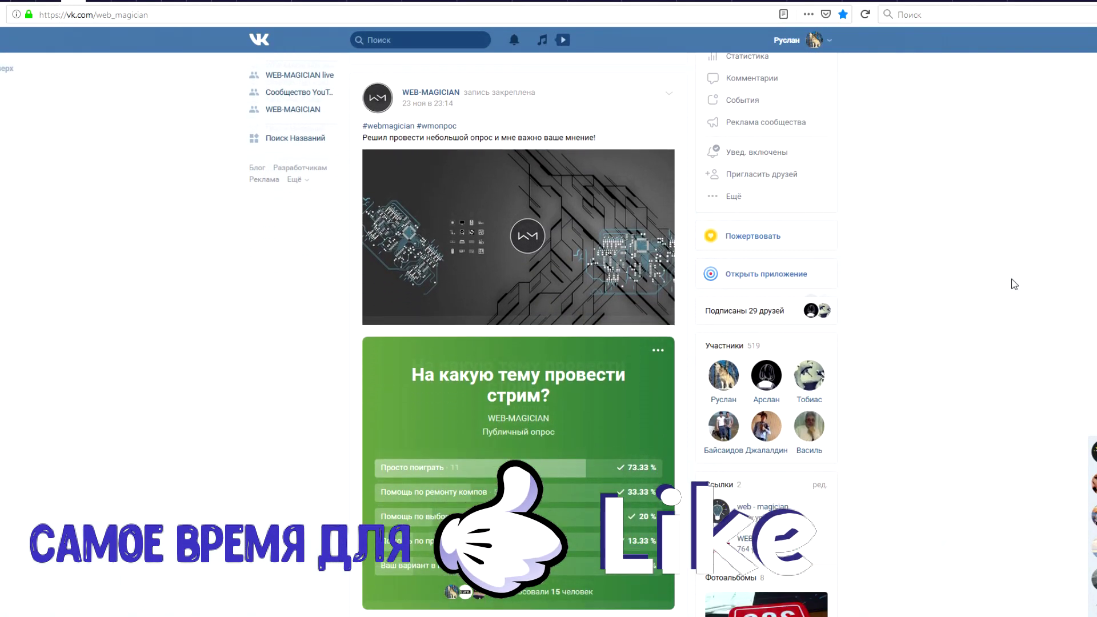
{"action": "scroll", "coordinate": [1014, 284], "scroll_direction": "down", "scroll_amount": 3}
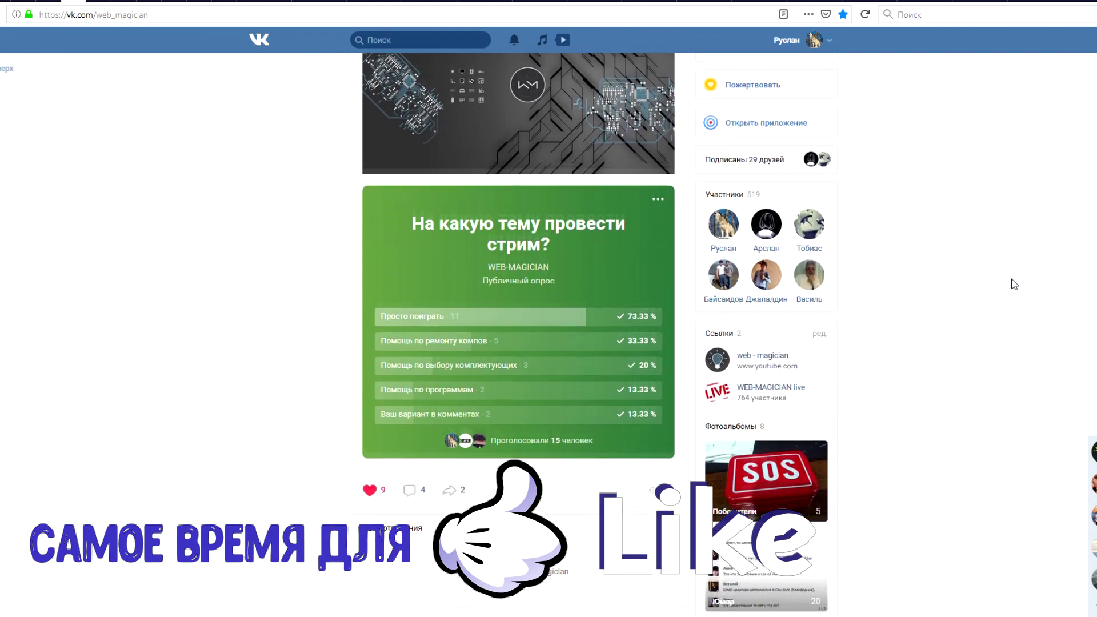
{"action": "scroll", "coordinate": [1014, 284], "scroll_direction": "down", "scroll_amount": 2}
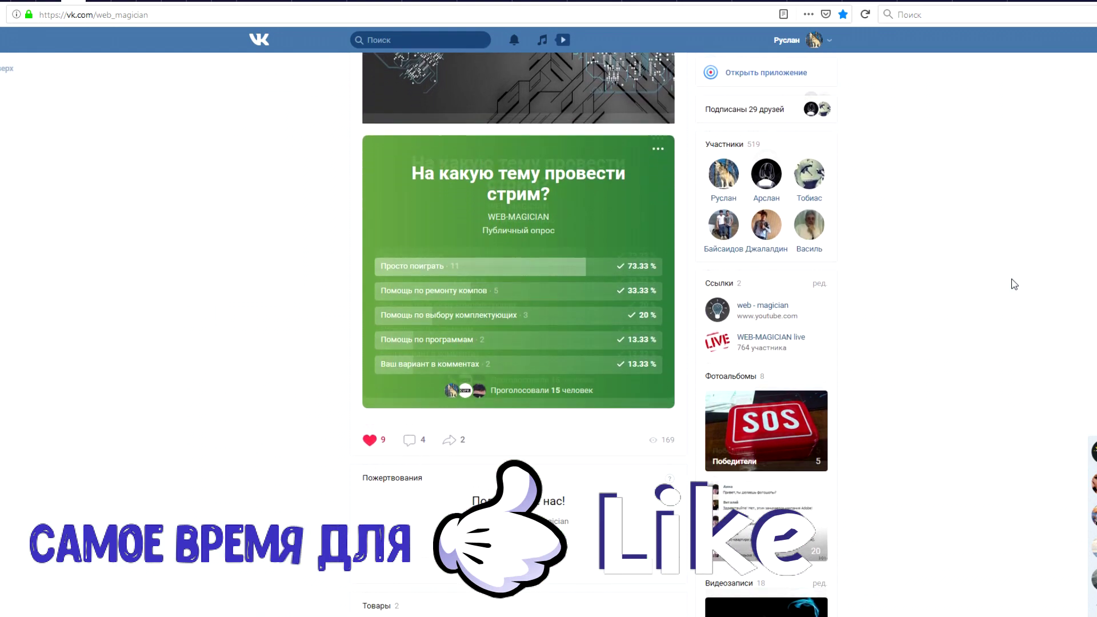
{"action": "scroll", "coordinate": [1014, 284], "scroll_direction": "down", "scroll_amount": 3}
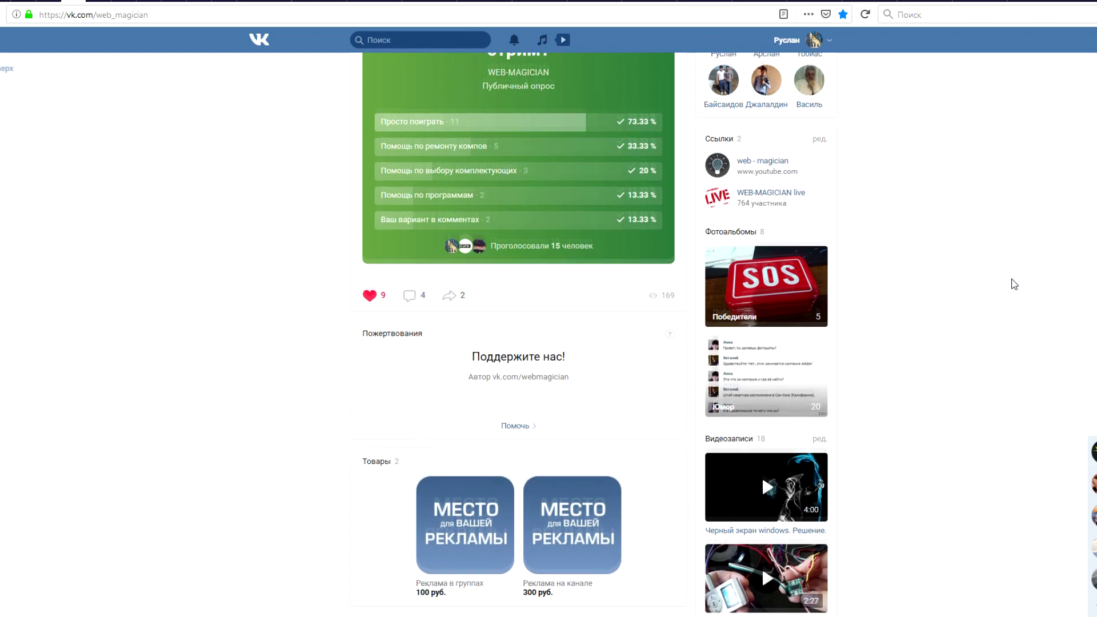
{"action": "scroll", "coordinate": [1014, 284], "scroll_direction": "down", "scroll_amount": 2}
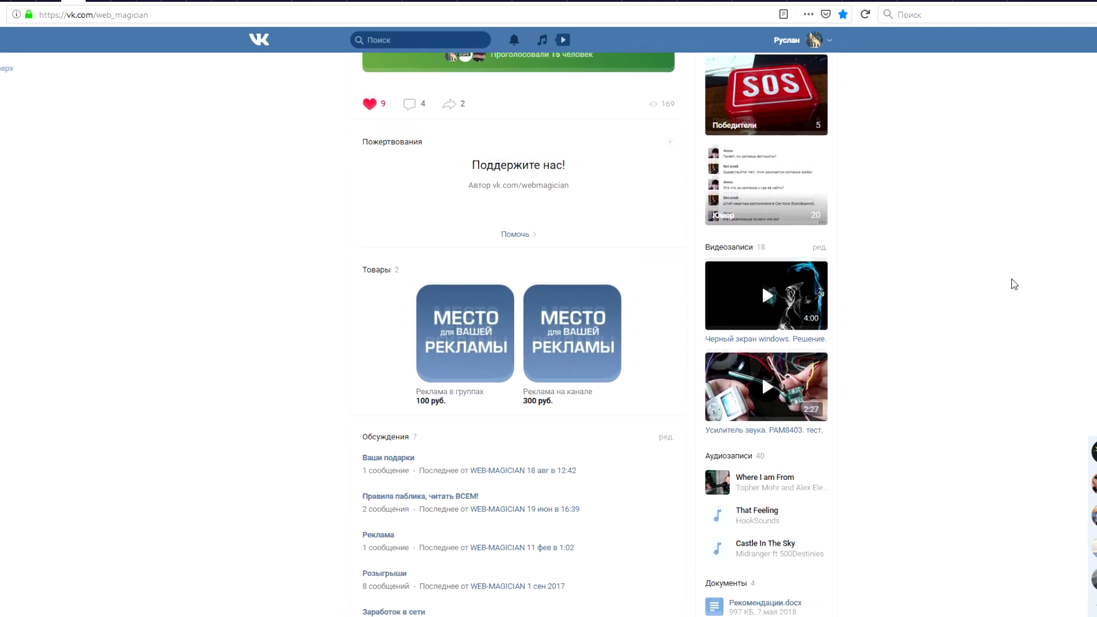
{"action": "scroll", "coordinate": [1014, 284], "scroll_direction": "down", "scroll_amount": 3}
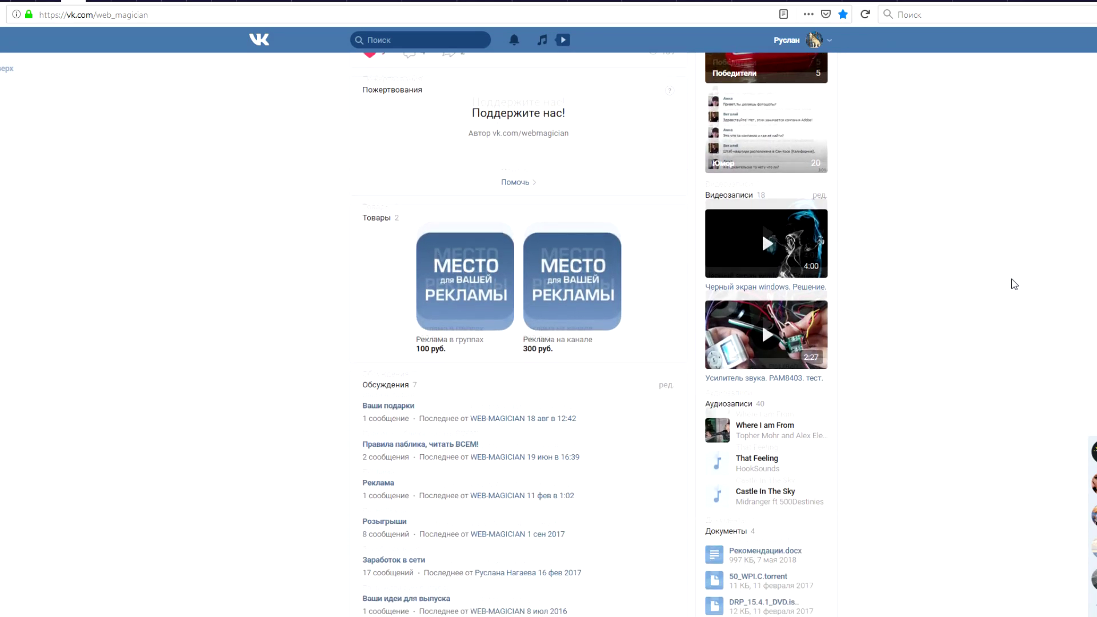
{"action": "scroll", "coordinate": [1014, 284], "scroll_direction": "down", "scroll_amount": 3}
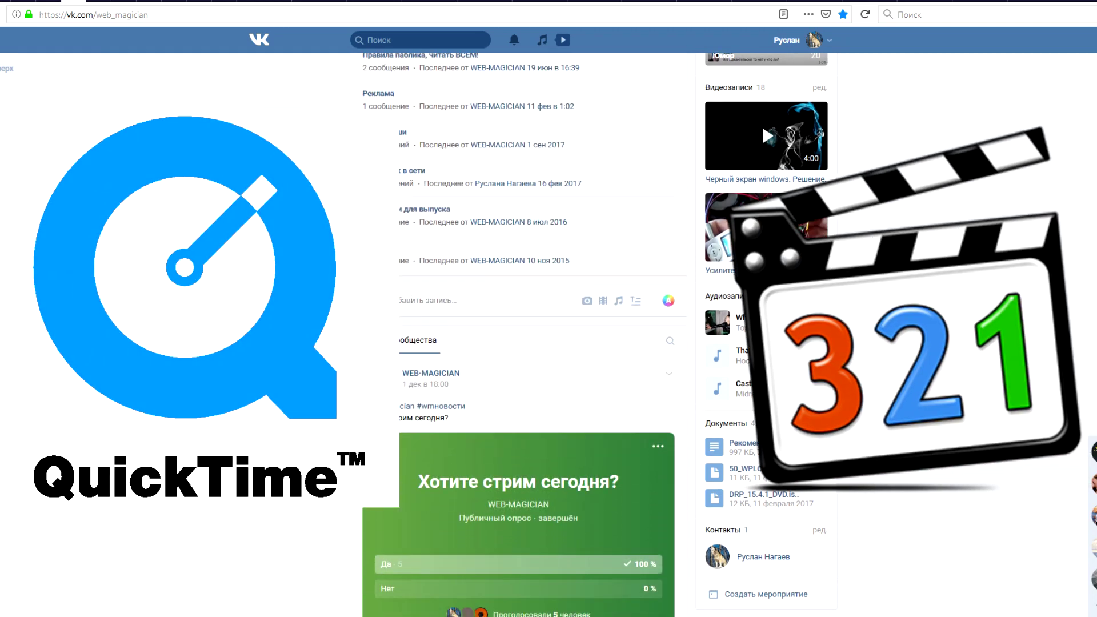
{"action": "scroll", "coordinate": [1014, 283], "scroll_direction": "down", "scroll_amount": 3}
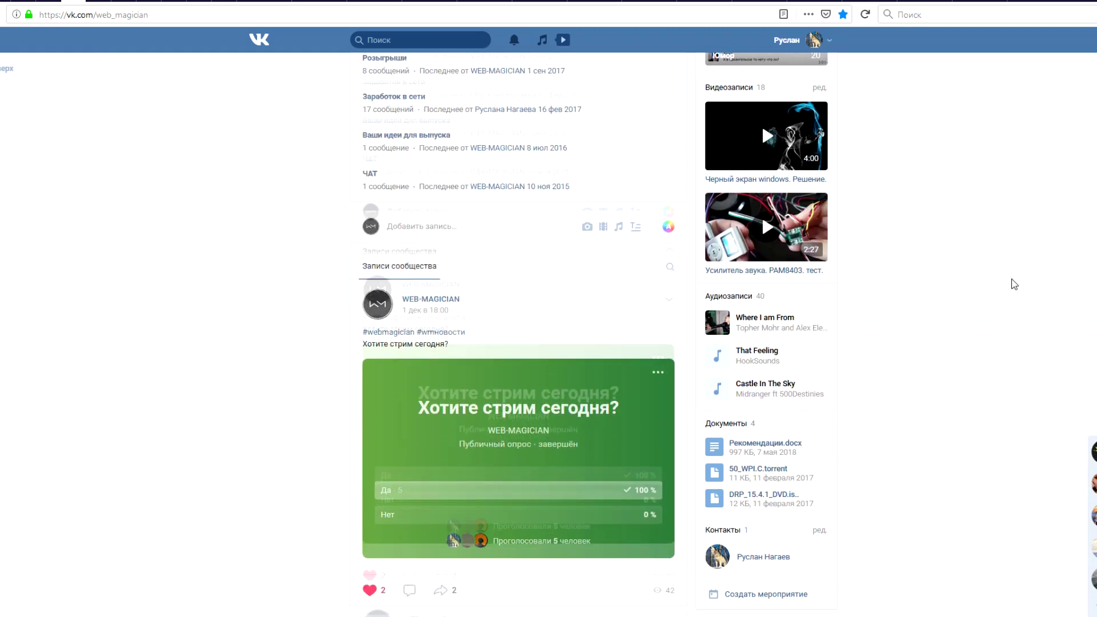
{"action": "scroll", "coordinate": [1014, 284], "scroll_direction": "down", "scroll_amount": 4}
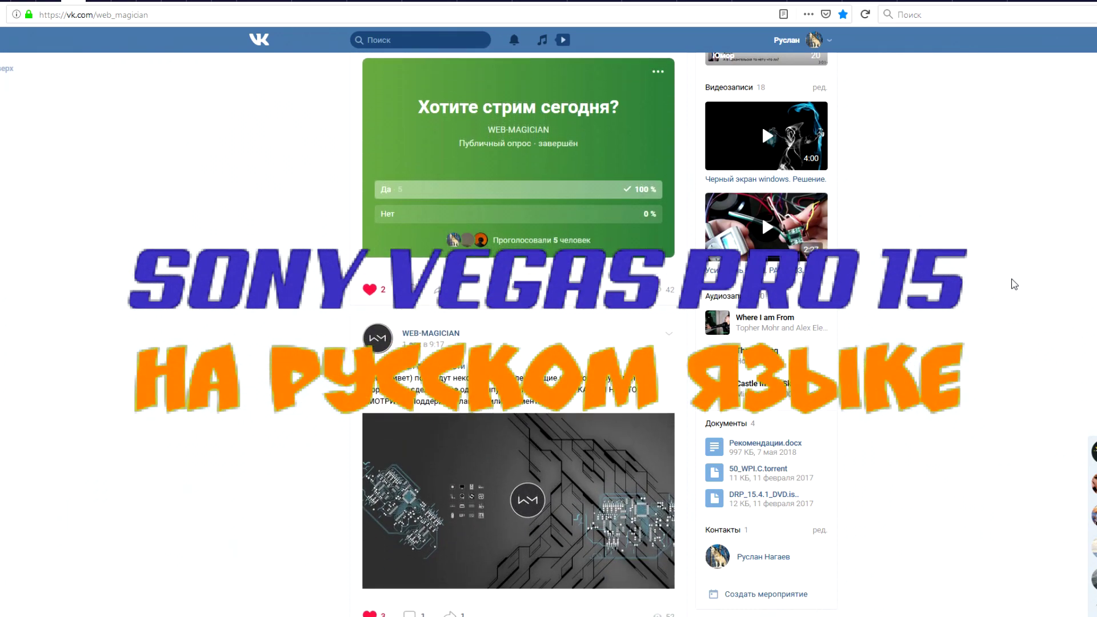
{"action": "scroll", "coordinate": [1014, 284], "scroll_direction": "down", "scroll_amount": 3}
{"action": "scroll", "coordinate": [1014, 283], "scroll_direction": "down", "scroll_amount": 3}
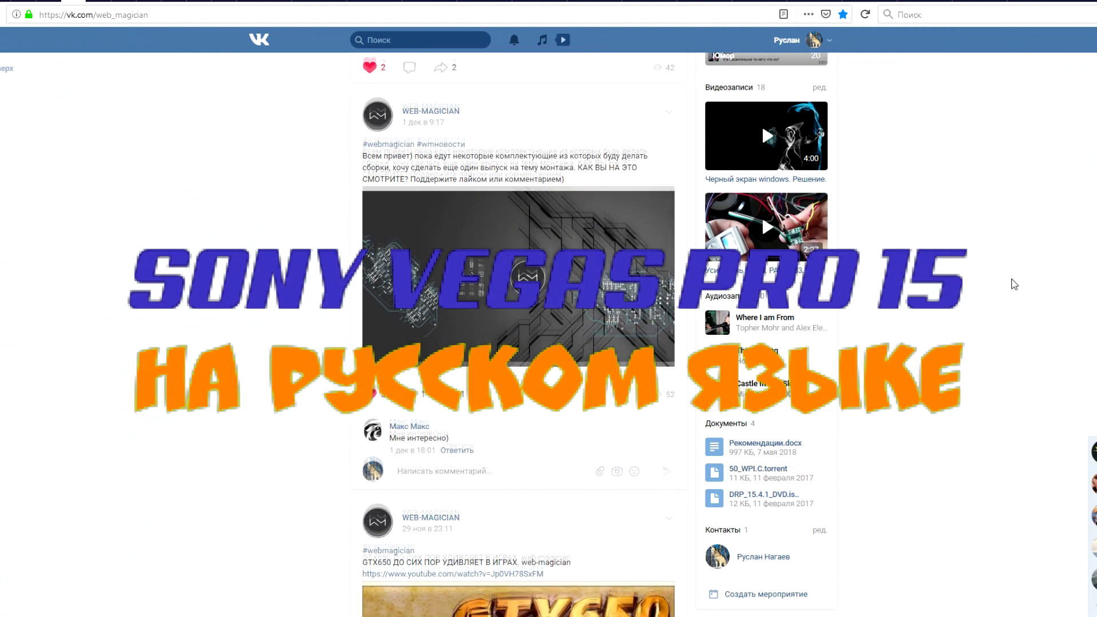
{"action": "scroll", "coordinate": [1014, 283], "scroll_direction": "down", "scroll_amount": 1}
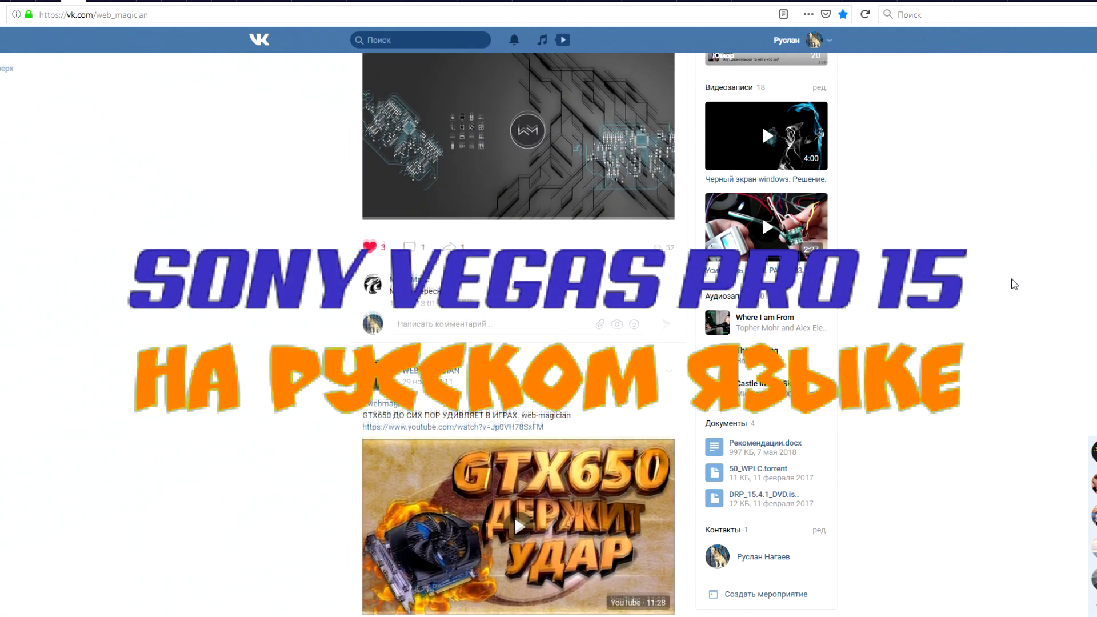
{"action": "scroll", "coordinate": [1014, 284], "scroll_direction": "down", "scroll_amount": 5}
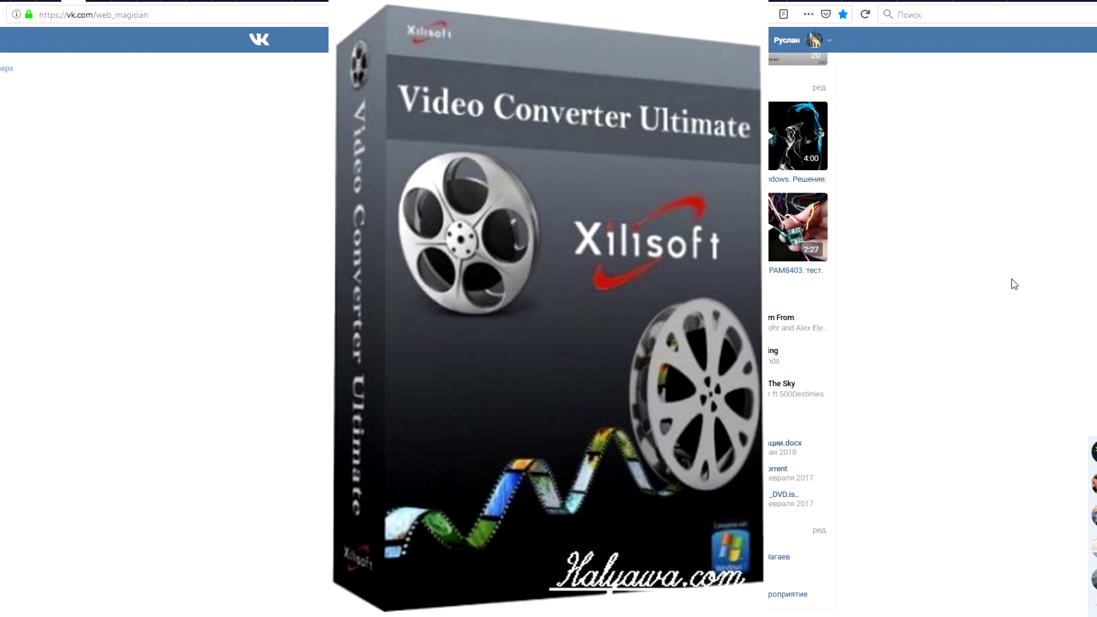
{"action": "scroll", "coordinate": [1014, 284], "scroll_direction": "down", "scroll_amount": 1}
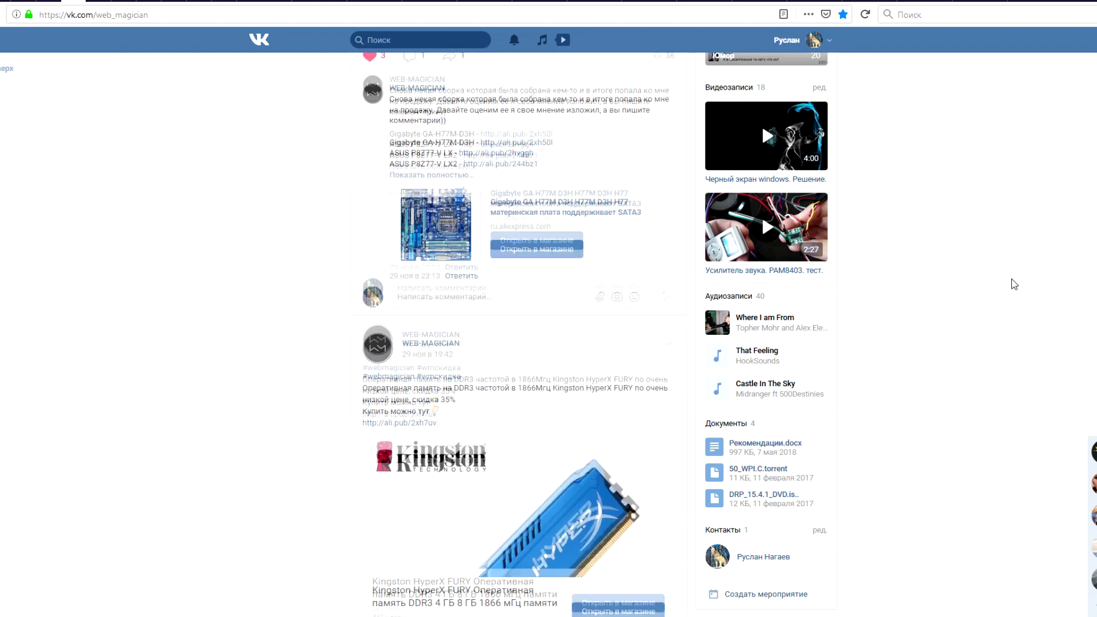
{"action": "scroll", "coordinate": [1014, 284], "scroll_direction": "down", "scroll_amount": 1}
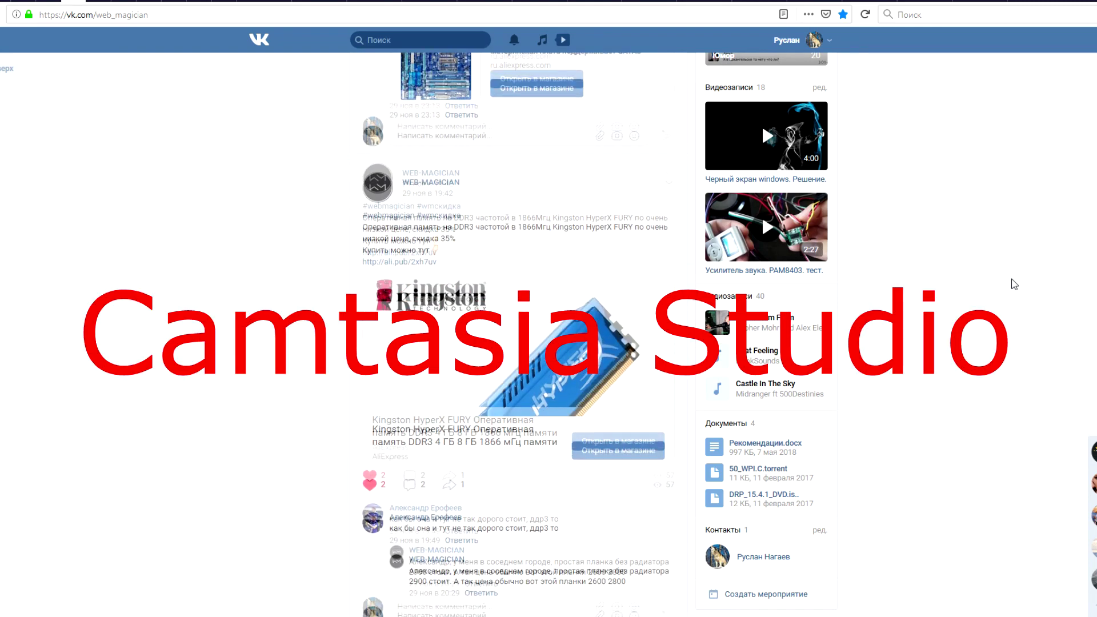
{"action": "scroll", "coordinate": [1014, 283], "scroll_direction": "down", "scroll_amount": 1}
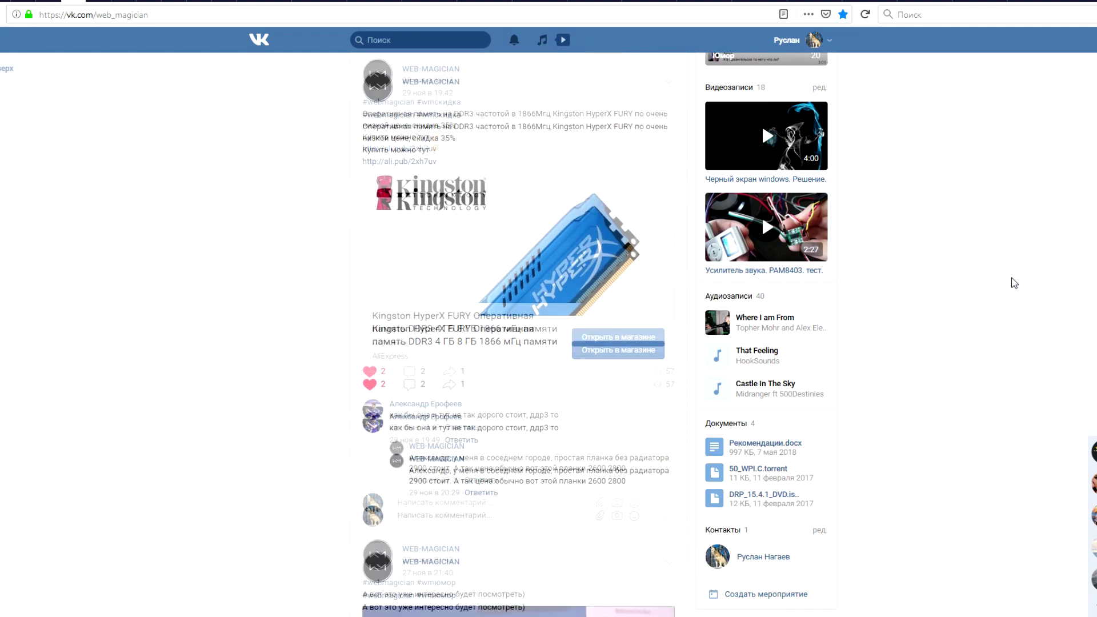
{"action": "scroll", "coordinate": [1014, 283], "scroll_direction": "down", "scroll_amount": 3}
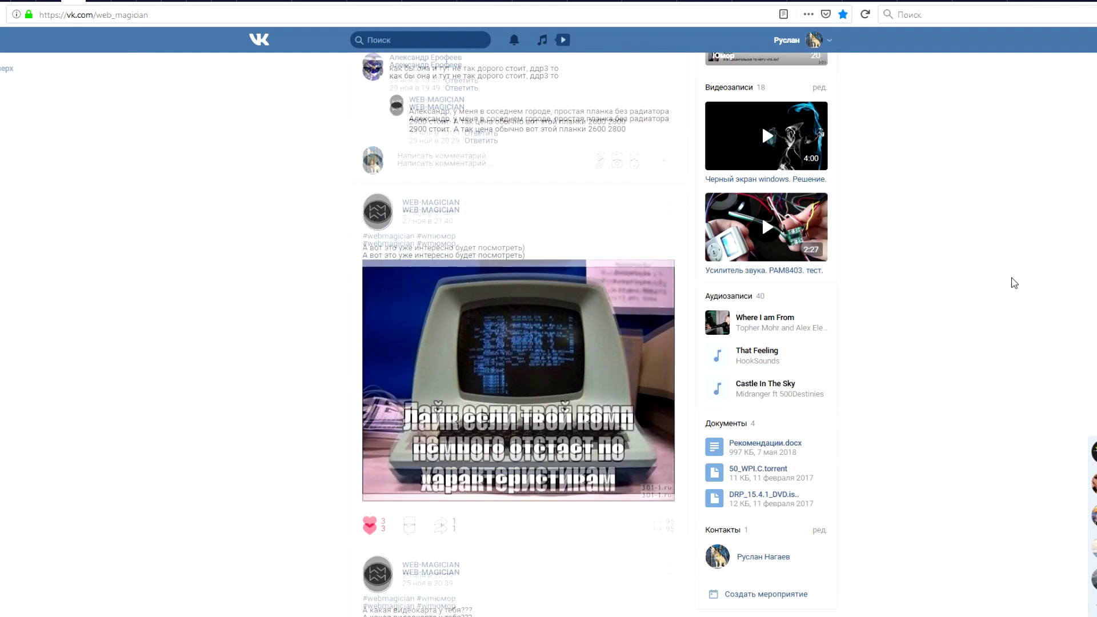
{"action": "scroll", "coordinate": [1014, 283], "scroll_direction": "down", "scroll_amount": 1}
{"action": "scroll", "coordinate": [1014, 282], "scroll_direction": "down", "scroll_amount": 3}
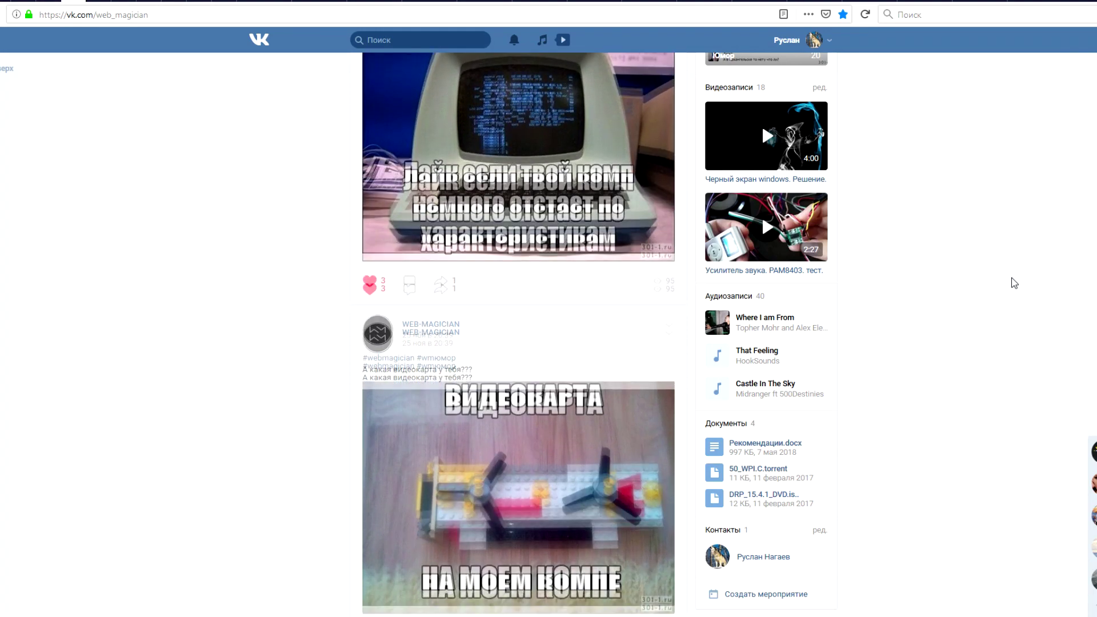
{"action": "scroll", "coordinate": [1014, 283], "scroll_direction": "down", "scroll_amount": 3}
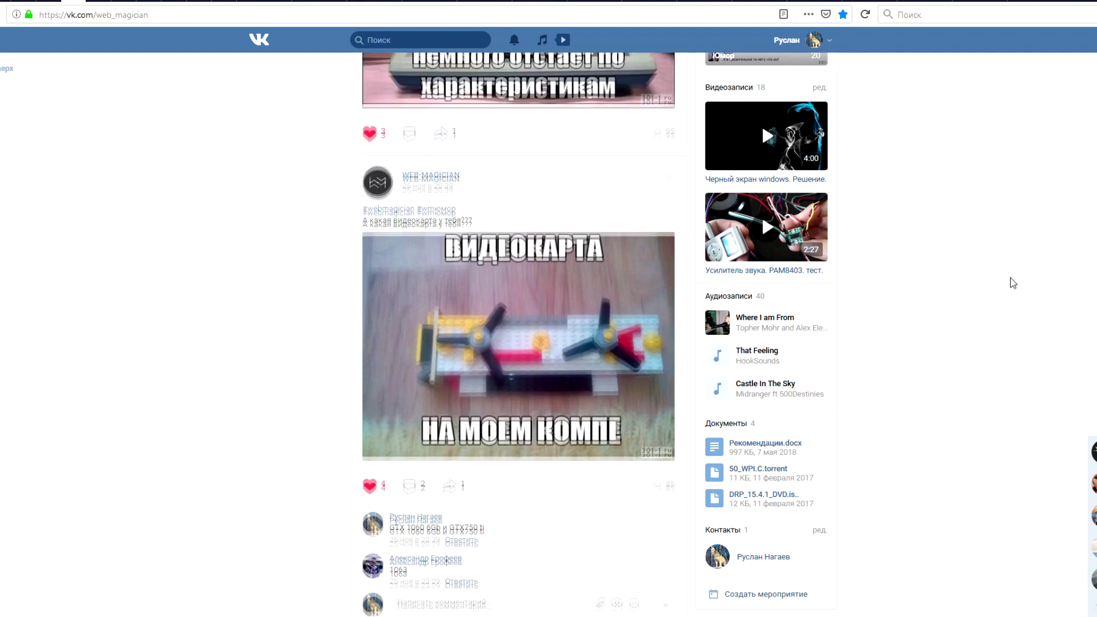
{"action": "scroll", "coordinate": [1013, 282], "scroll_direction": "down", "scroll_amount": 2}
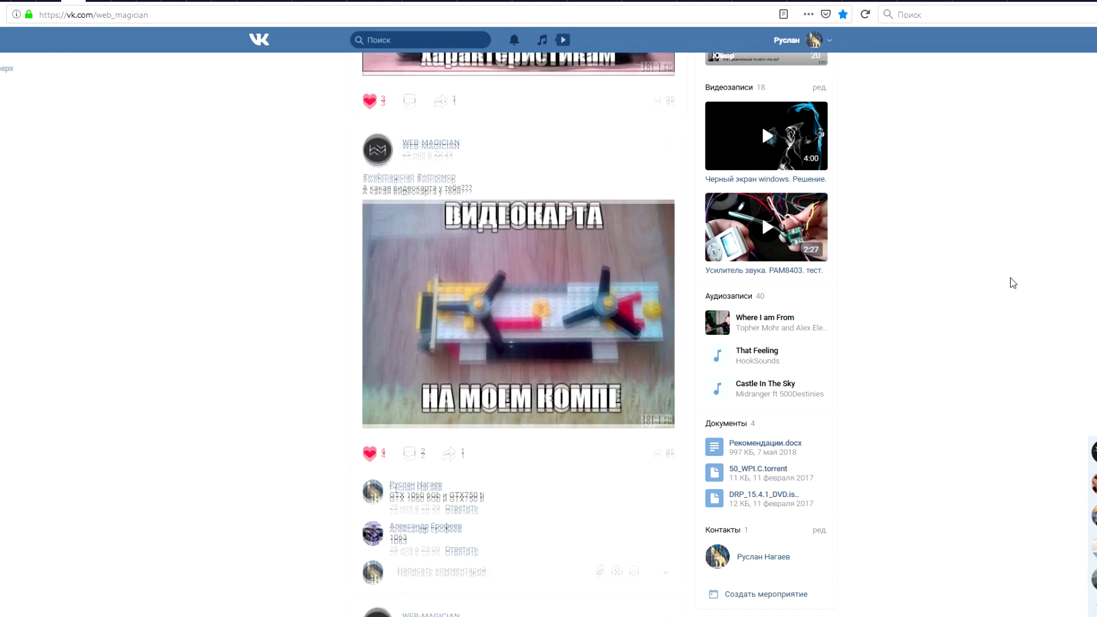
{"action": "scroll", "coordinate": [1012, 283], "scroll_direction": "down", "scroll_amount": 2}
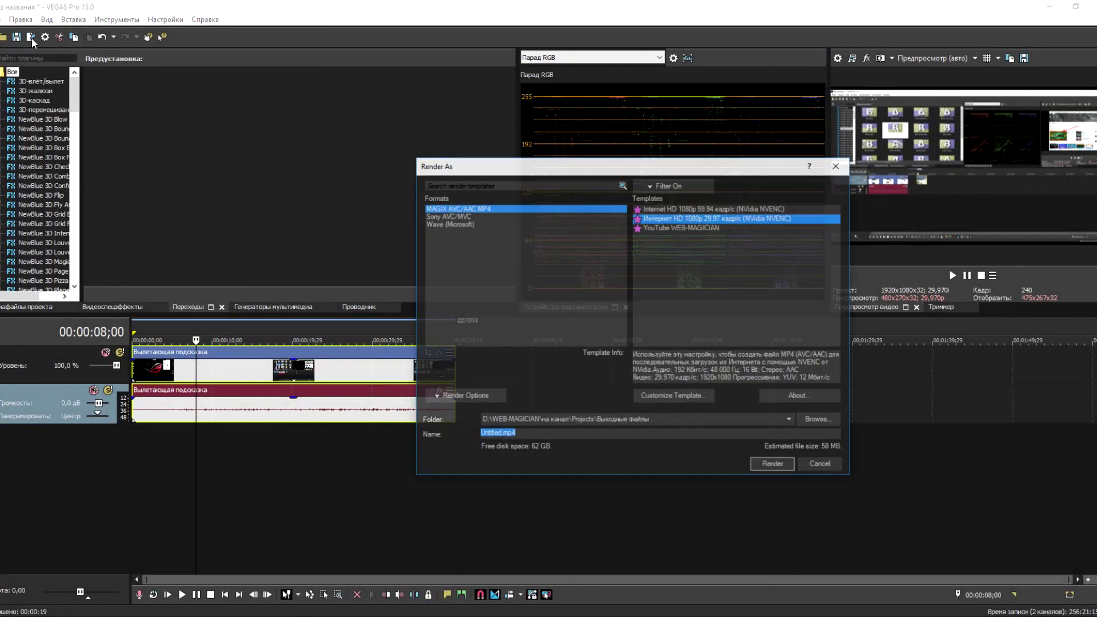
Name the output file Вылетающая подсказка and render it with the chosen MAGIX AVC/AAC MP4 template.
{"action": "type", "text": "Вылетающая подсказка"}
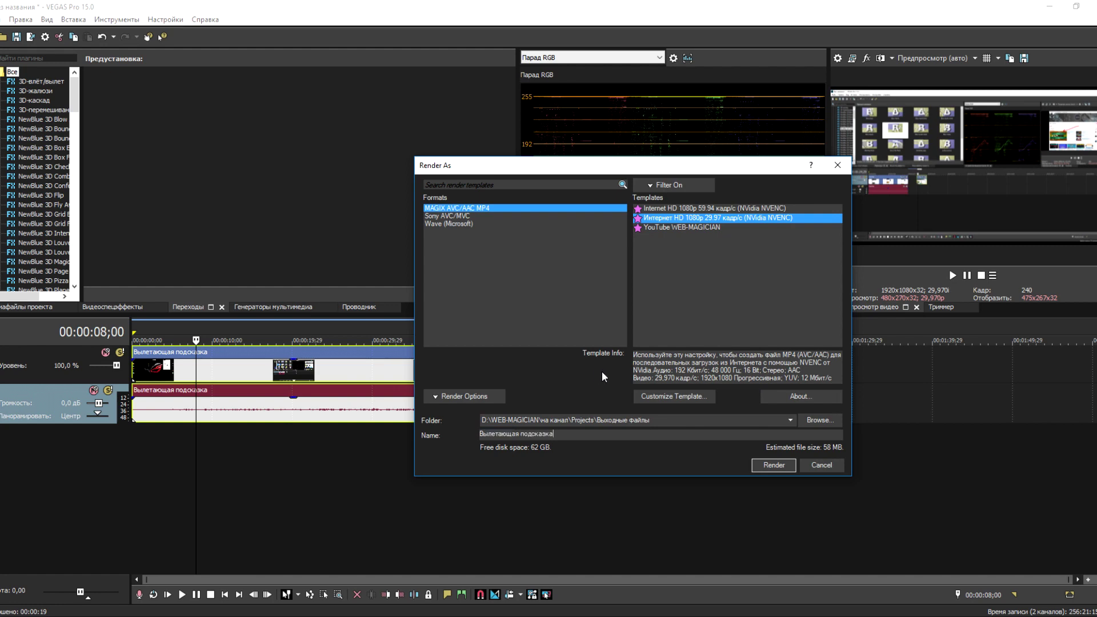
{"action": "left_click", "coordinate": [772, 465]}
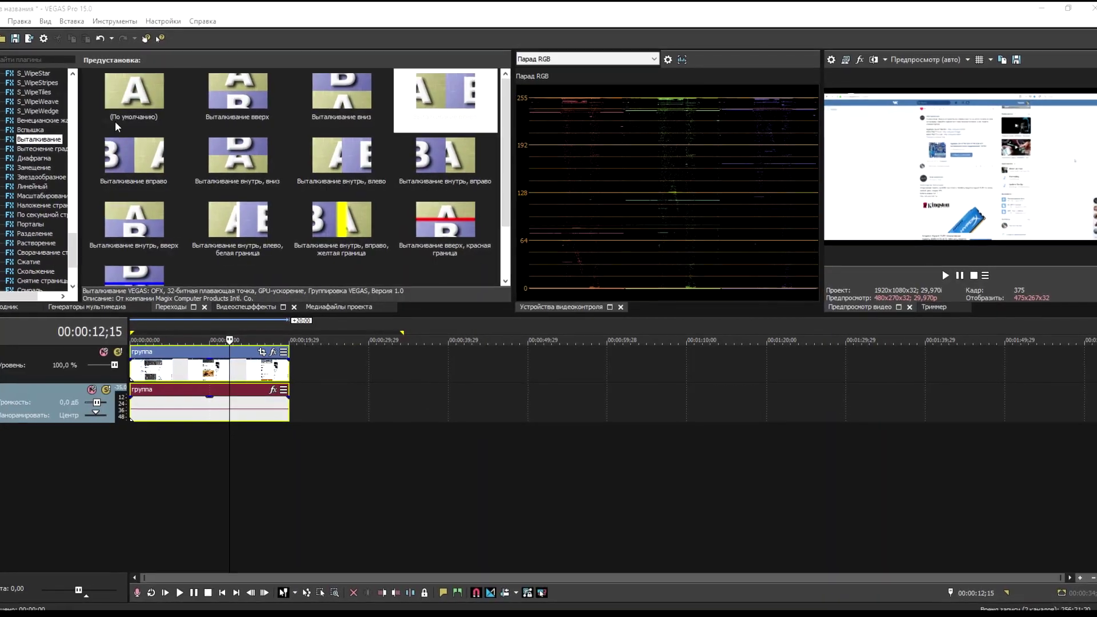
Open the render settings and select the MAGIX AVC/AAC MP4 template Интернет HD 1080p 29.97 кадр/с (NVidia NVENC).
{"action": "left_click", "coordinate": [28, 39]}
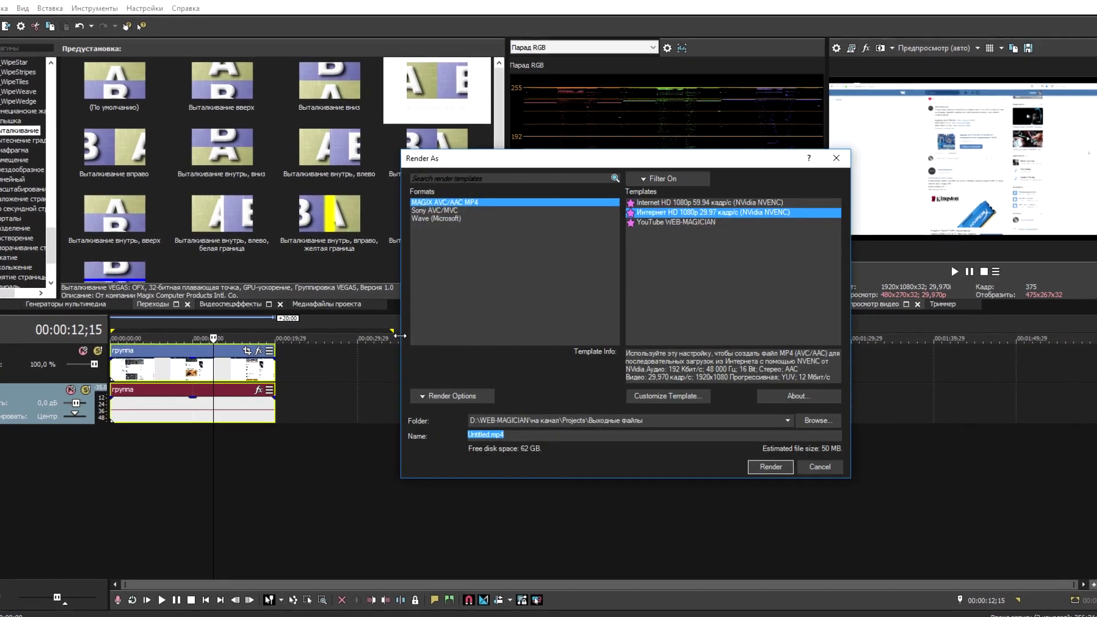
{"action": "left_click", "coordinate": [693, 201]}
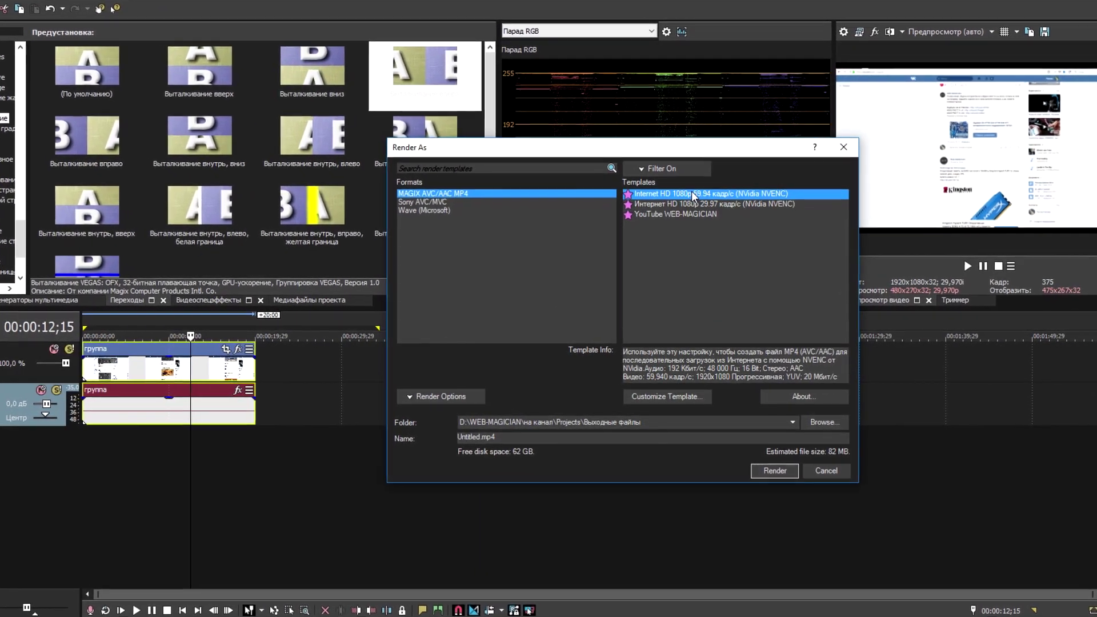
{"action": "left_click", "coordinate": [695, 202]}
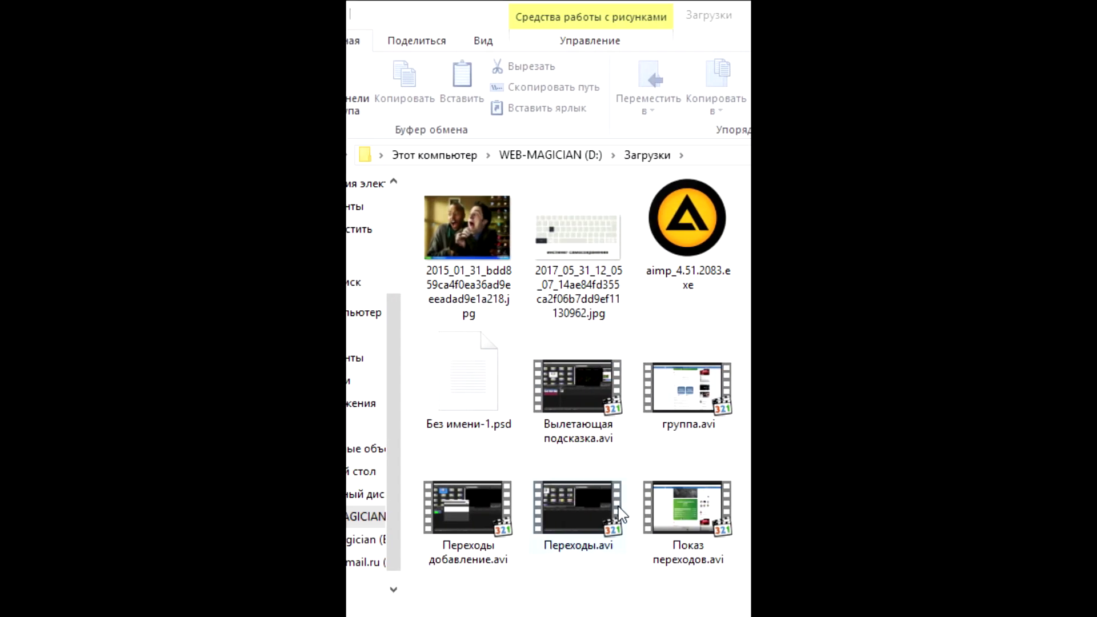
Switch to File Explorer and examine the detailed file properties of группа.avi in the Загрузки folder.
{"action": "left_click", "coordinate": [685, 394]}
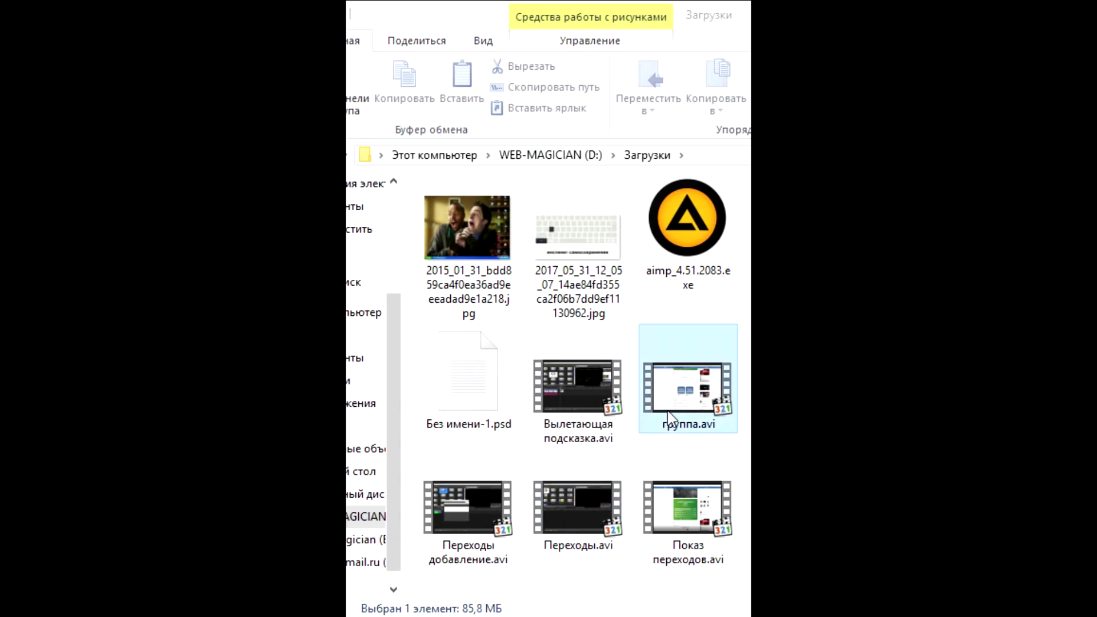
{"action": "right_click", "coordinate": [668, 411]}
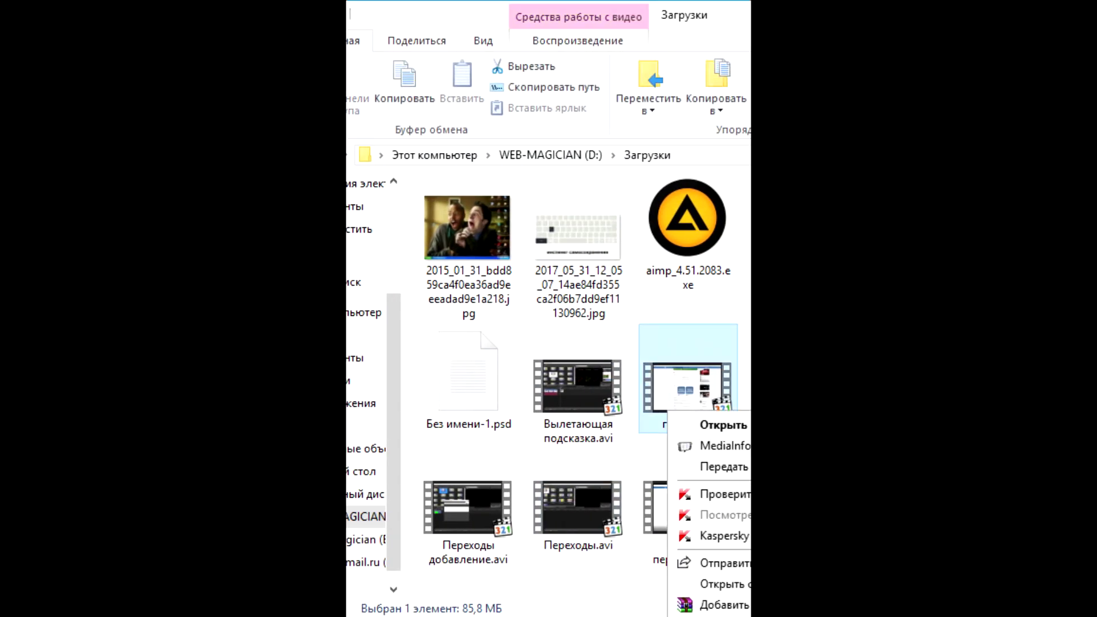
{"action": "left_click", "coordinate": [729, 580]}
{"action": "left_click_drag", "start_coordinate": [849, 413], "coordinate": [543, 59]}
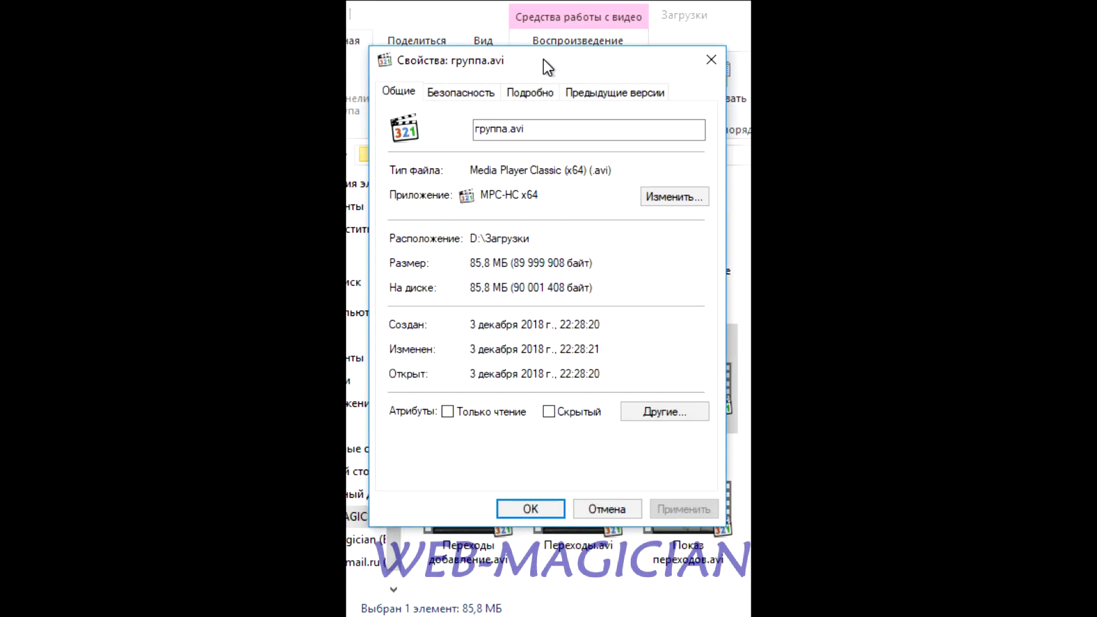
{"action": "left_click", "coordinate": [537, 99]}
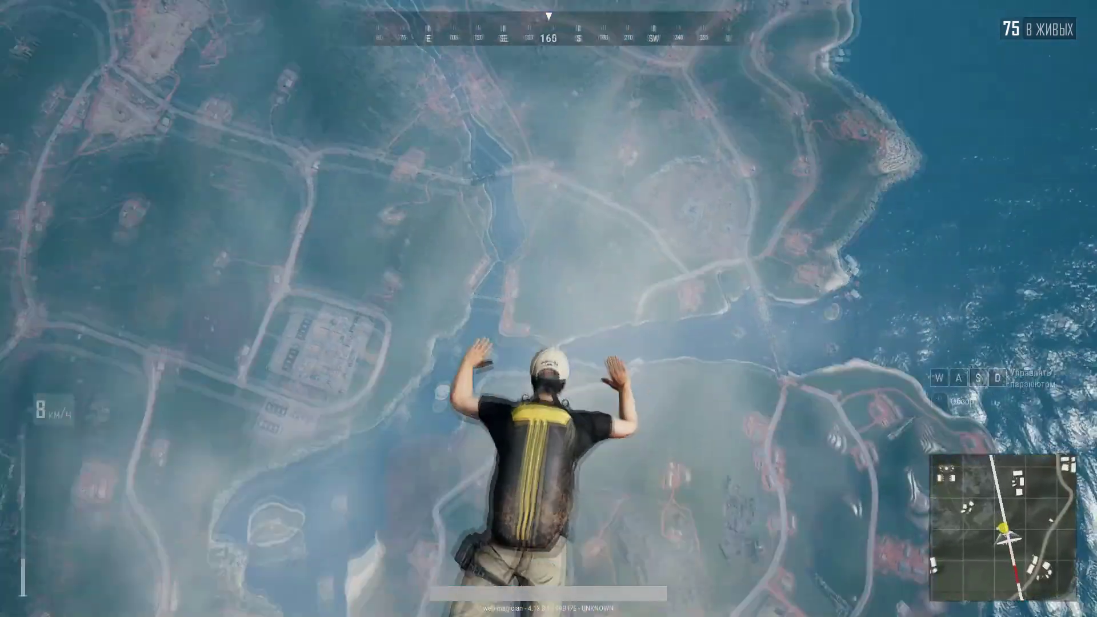
{"action": "key", "text": "w"}
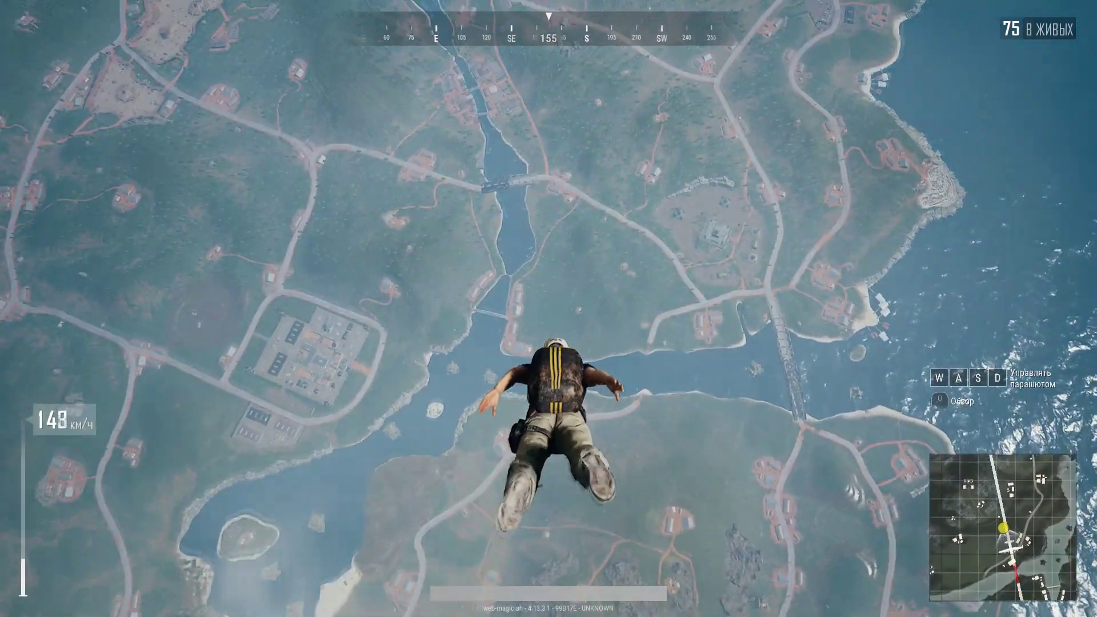